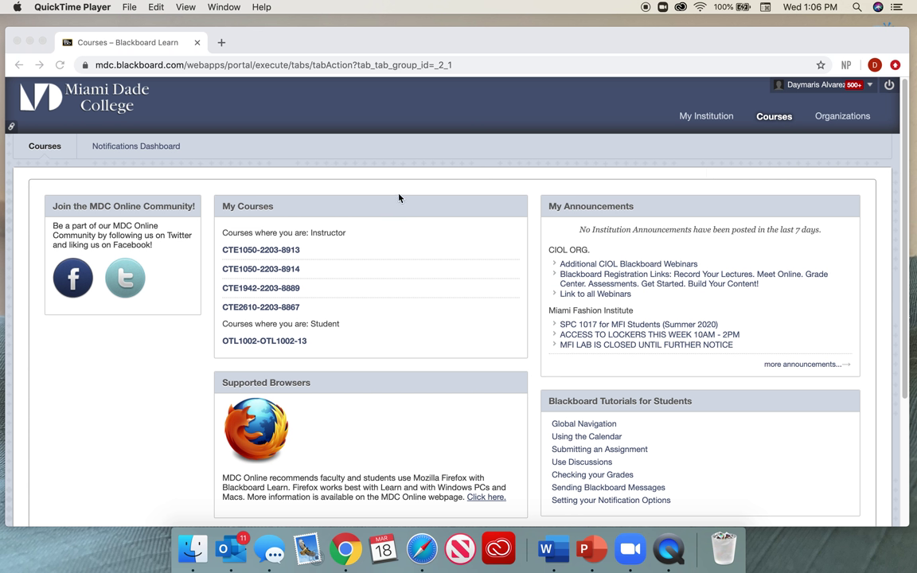
{"action": "left_click", "coordinate": [330, 178]}
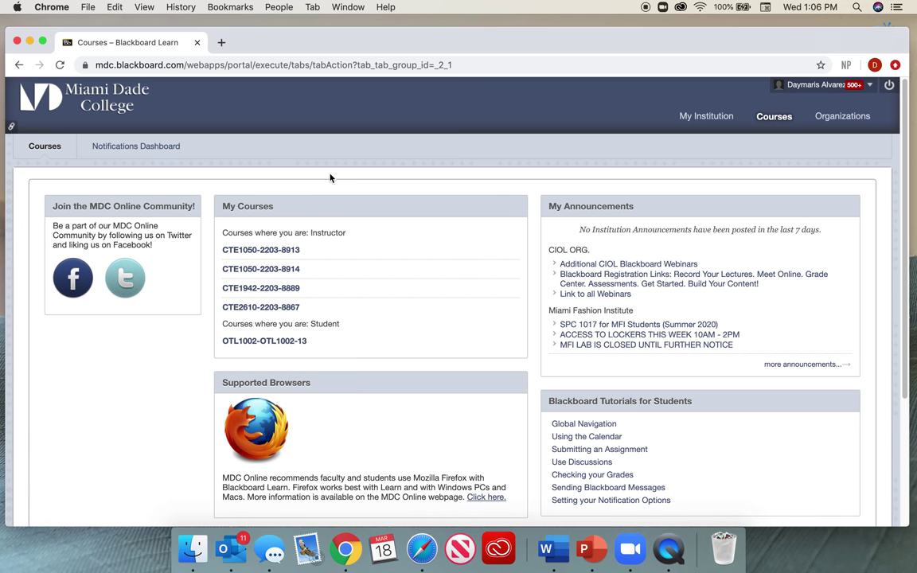
{"action": "left_click", "coordinate": [266, 290]}
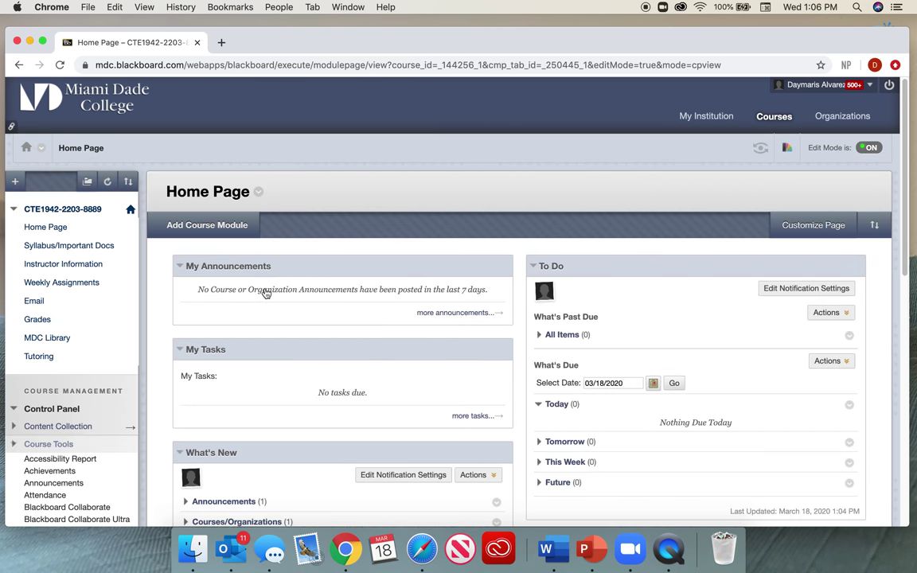
Step: Expand the Course Tools in the course's Control Panel and open Blackboard Collaborate Ultra
{"action": "scroll", "coordinate": [265, 287], "scroll_direction": "down", "scroll_amount": 1}
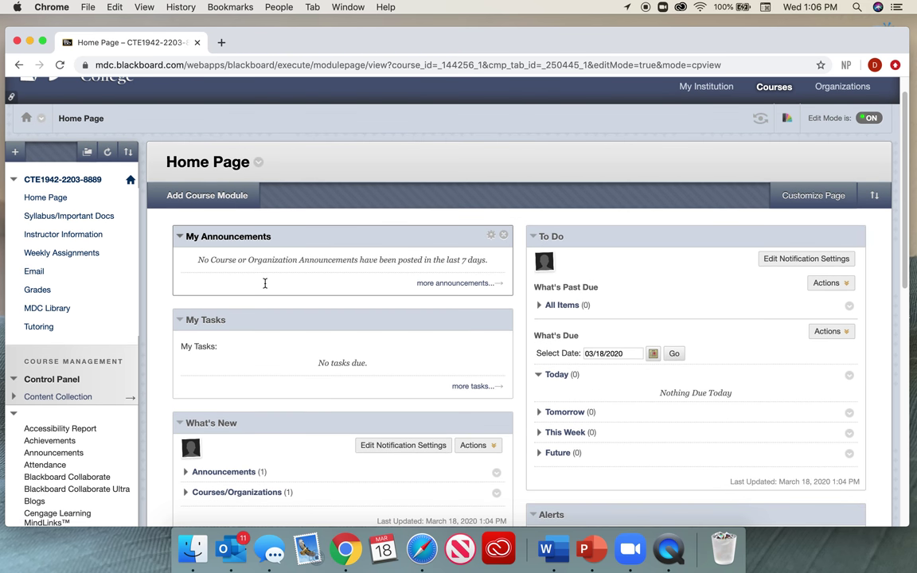
{"action": "scroll", "coordinate": [265, 283], "scroll_direction": "down", "scroll_amount": 2}
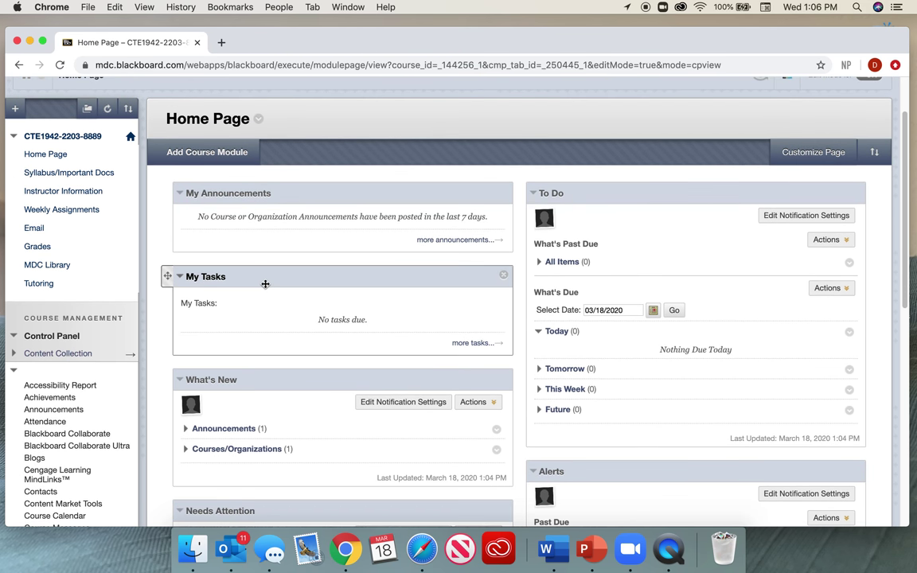
{"action": "scroll", "coordinate": [265, 283], "scroll_direction": "down", "scroll_amount": 3}
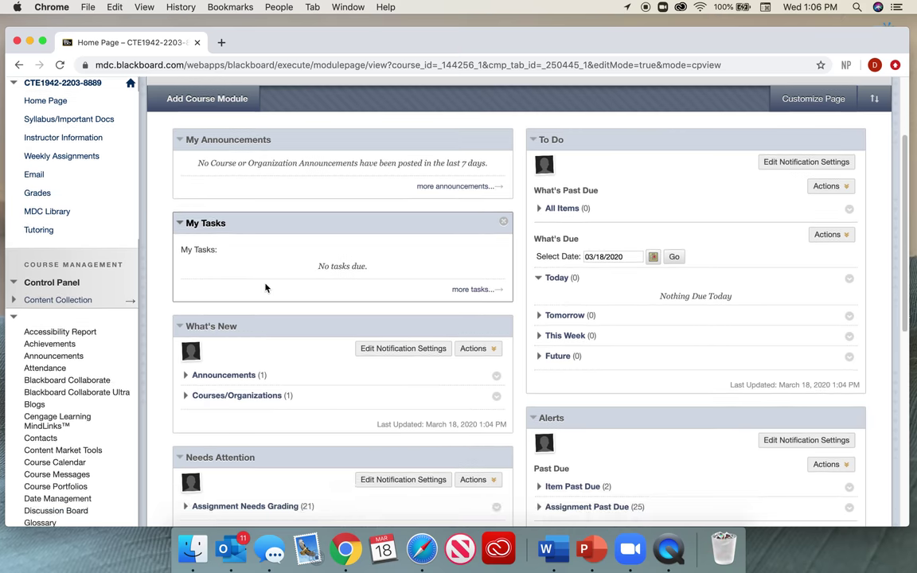
{"action": "scroll", "coordinate": [44, 298], "scroll_direction": "up", "scroll_amount": 2}
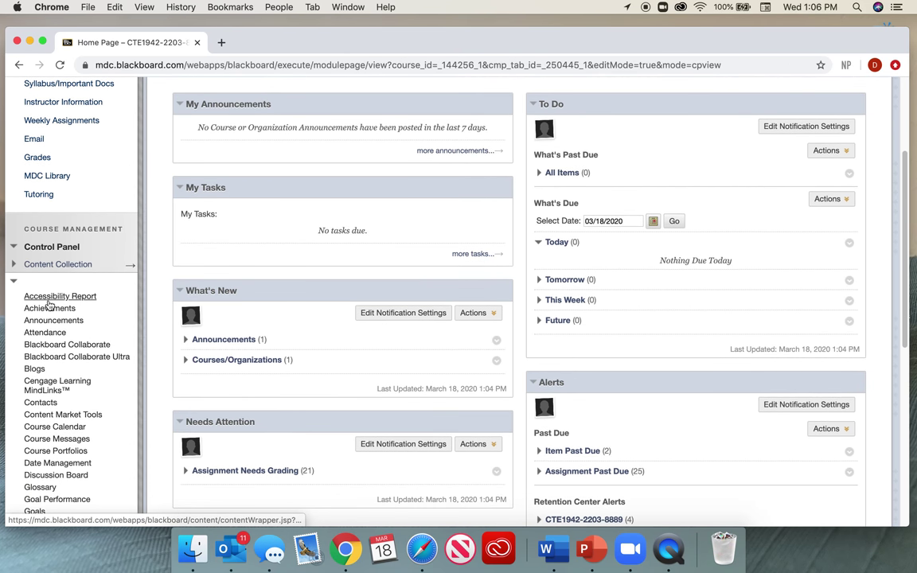
{"action": "scroll", "coordinate": [50, 305], "scroll_direction": "down", "scroll_amount": 6}
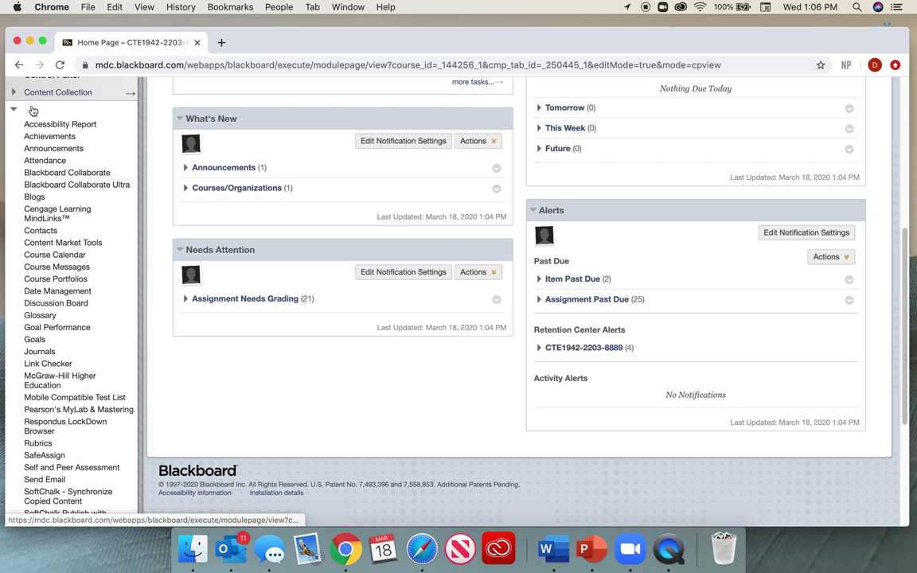
{"action": "left_click", "coordinate": [17, 110]}
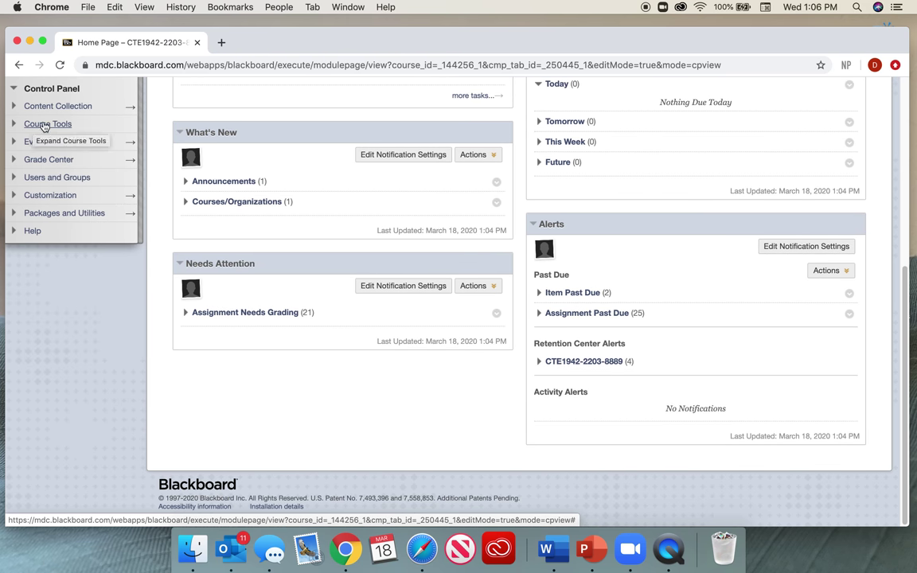
{"action": "left_click", "coordinate": [44, 125]}
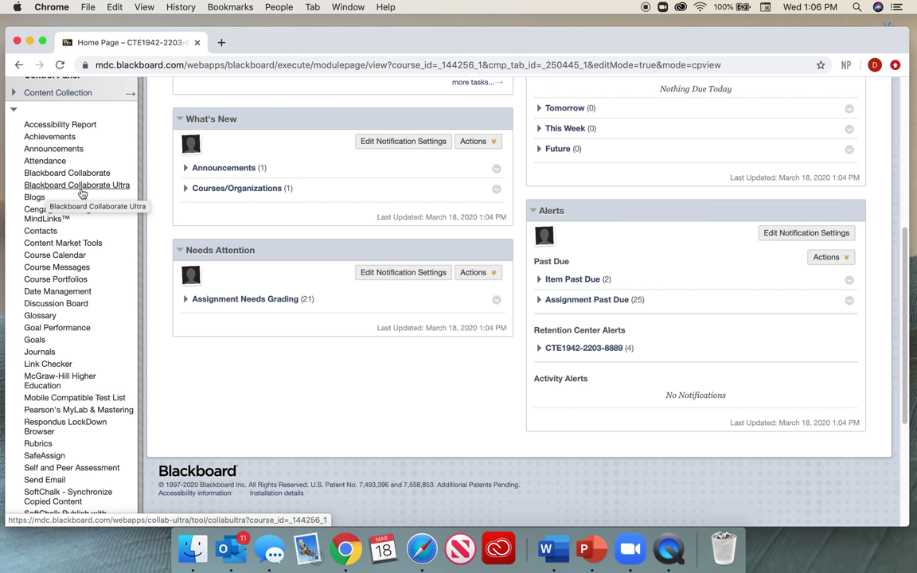
{"action": "left_click", "coordinate": [82, 185]}
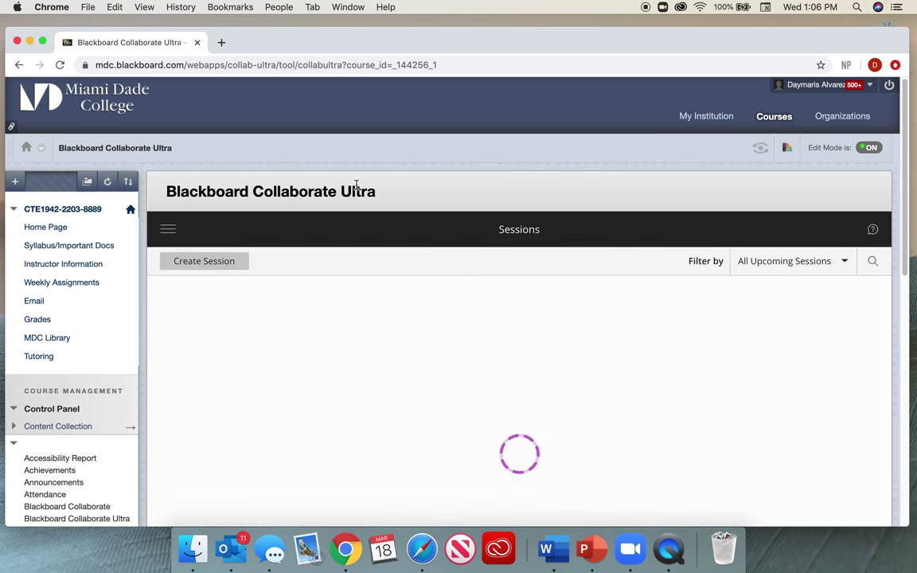
Step: Create a new Collaborate session named "Internship Meeting"
{"action": "scroll", "coordinate": [351, 243], "scroll_direction": "down", "scroll_amount": 2}
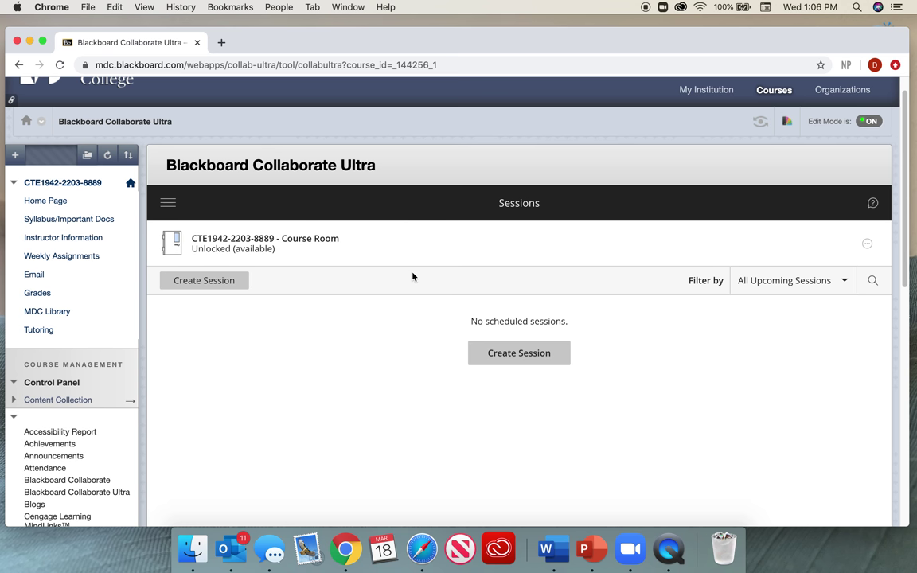
{"action": "scroll", "coordinate": [412, 276], "scroll_direction": "down", "scroll_amount": 1}
{"action": "scroll", "coordinate": [412, 277], "scroll_direction": "down", "scroll_amount": 1}
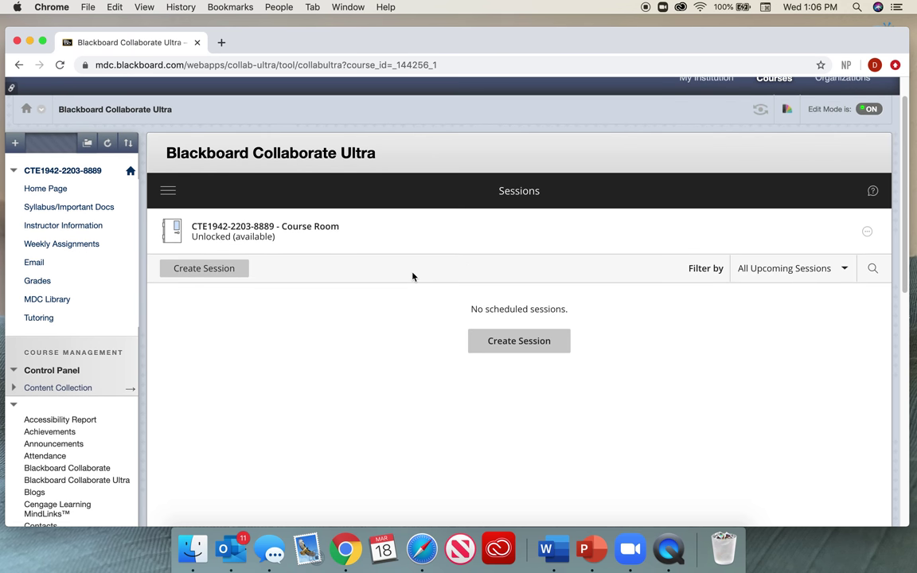
{"action": "scroll", "coordinate": [412, 276], "scroll_direction": "down", "scroll_amount": 1}
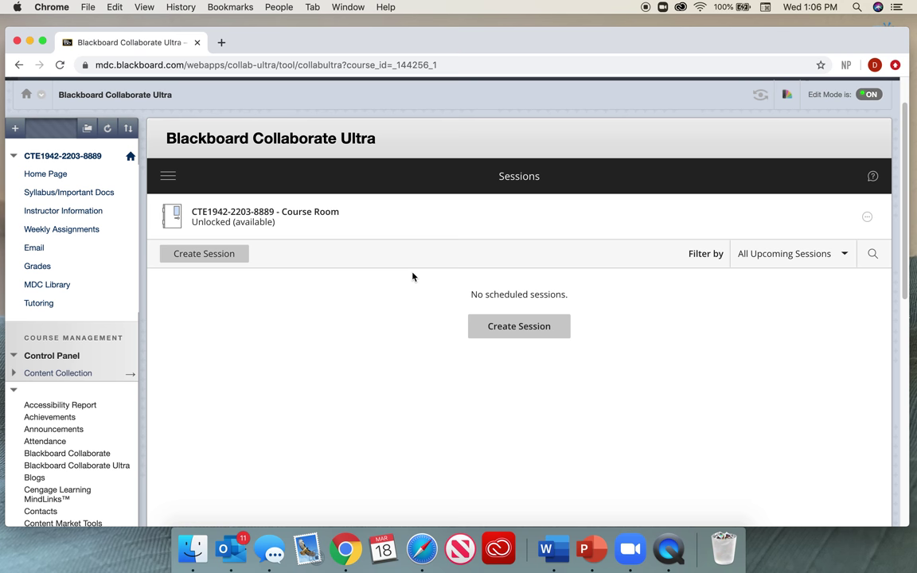
{"action": "scroll", "coordinate": [412, 276], "scroll_direction": "down", "scroll_amount": 2}
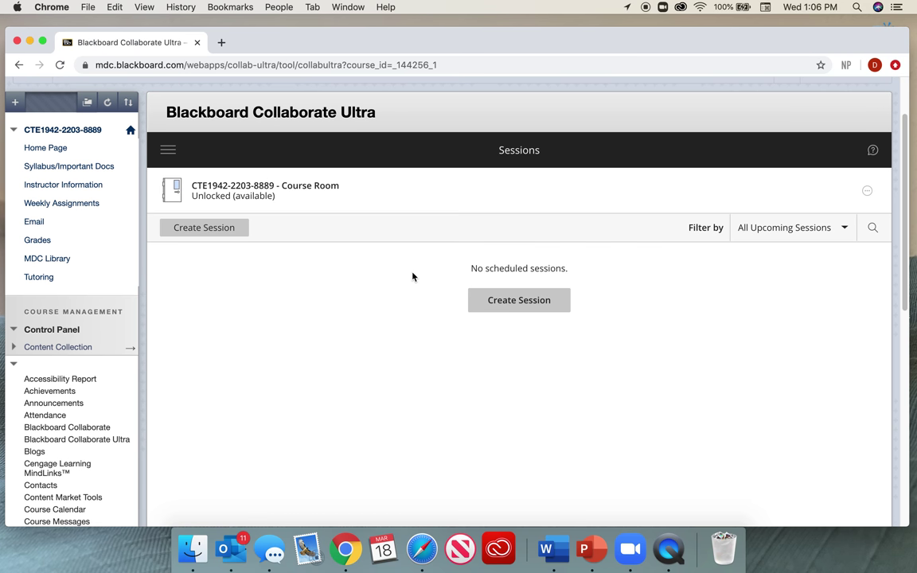
{"action": "left_click", "coordinate": [203, 231]}
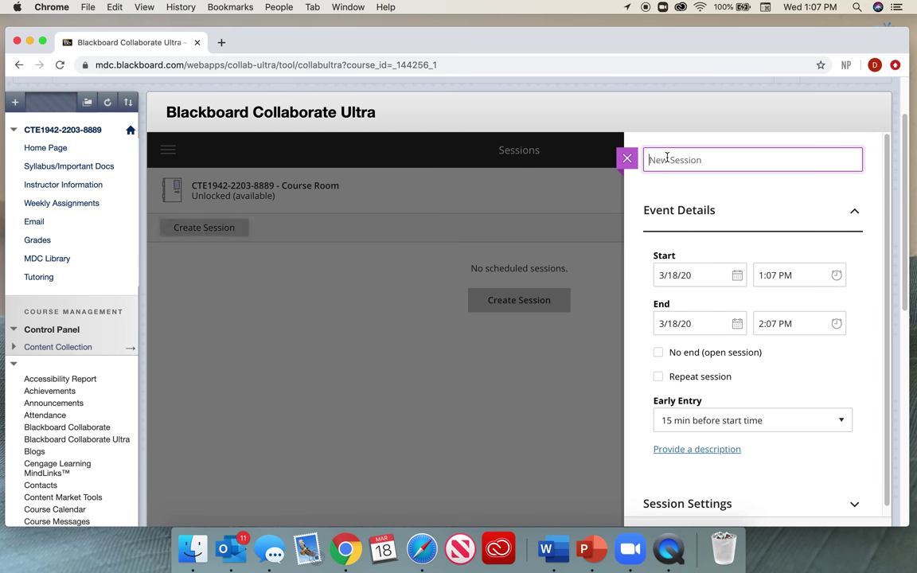
{"action": "type", "text": "Internshi"}
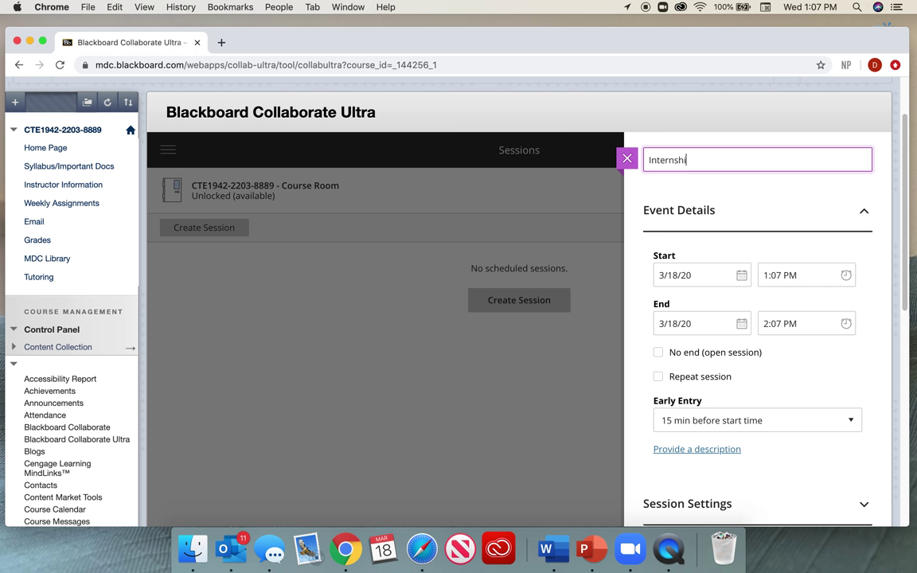
{"action": "type", "text": "p Meeting"}
{"action": "key", "text": "Return"}
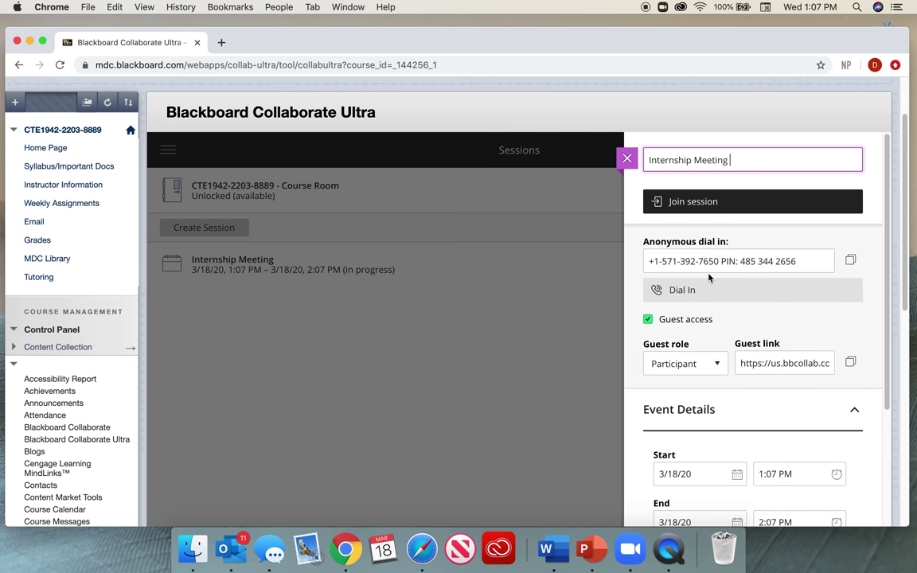
Step: View the guest roles available for the Internship Meeting session without choosing a different one
{"action": "scroll", "coordinate": [769, 328], "scroll_direction": "down", "scroll_amount": 1}
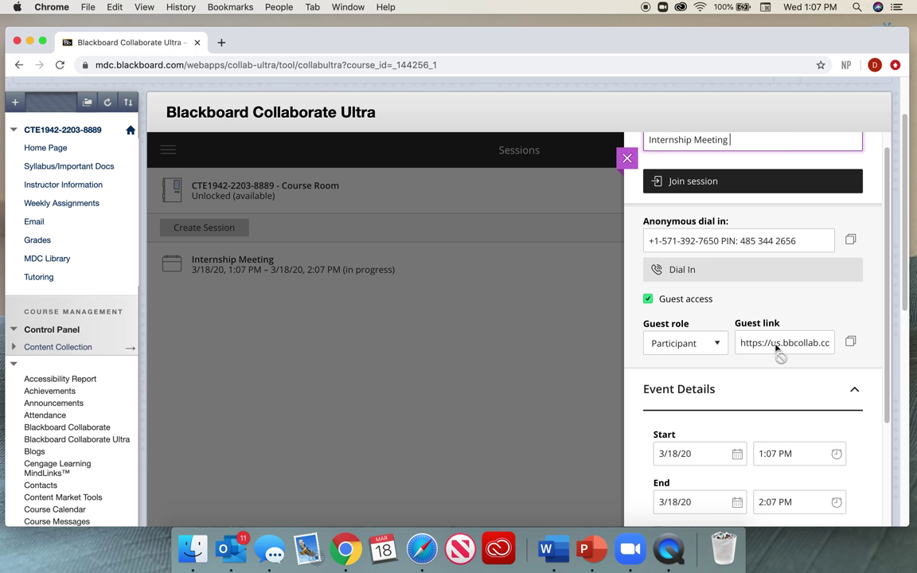
{"action": "left_click", "coordinate": [718, 344]}
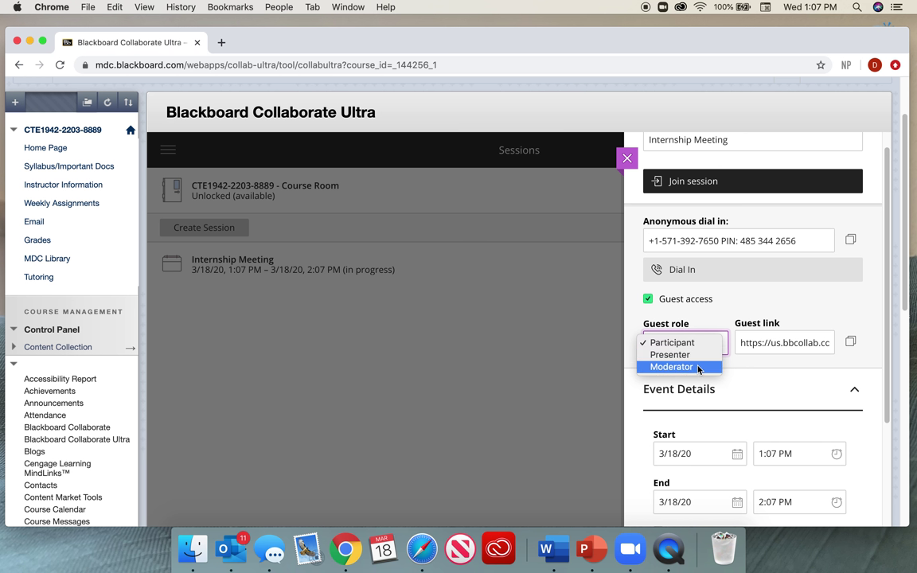
{"action": "left_click", "coordinate": [638, 283]}
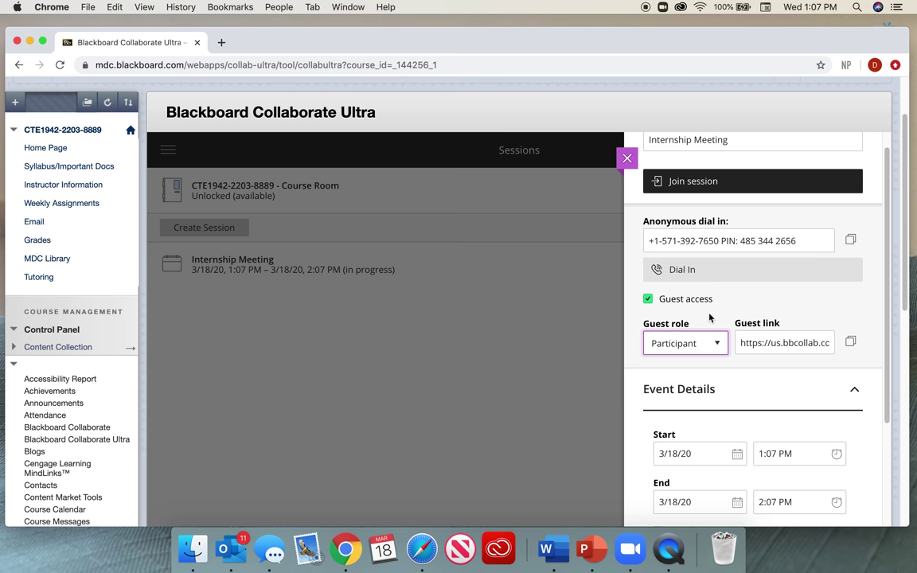
Step: Make the session repeat weekly on Wednesdays, ending after 6 occurrences
{"action": "scroll", "coordinate": [759, 396], "scroll_direction": "down", "scroll_amount": 5}
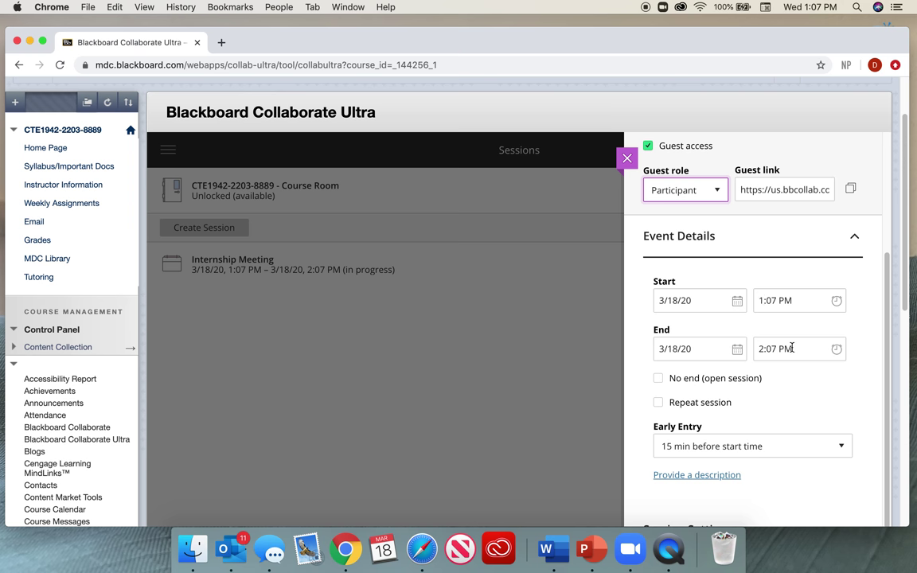
{"action": "scroll", "coordinate": [790, 348], "scroll_direction": "down", "scroll_amount": 1}
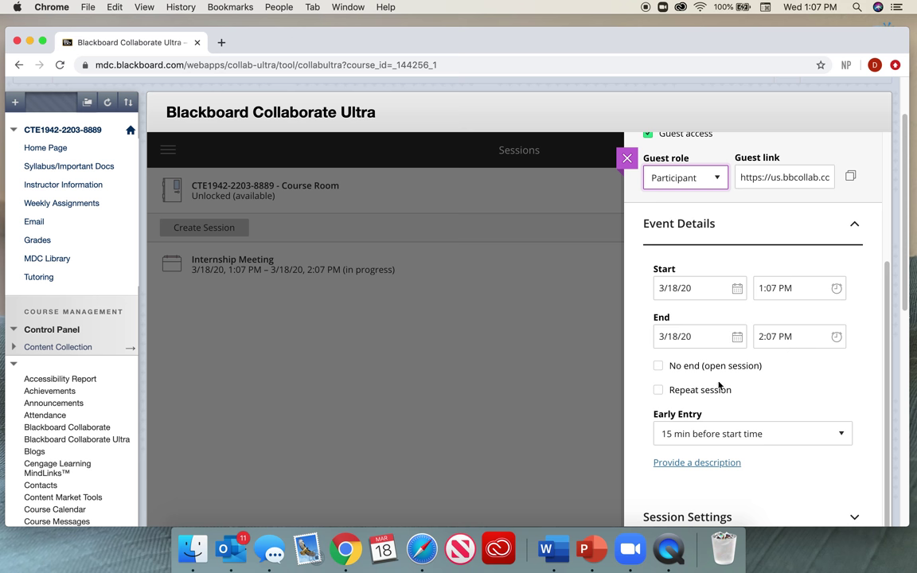
{"action": "left_click", "coordinate": [660, 392]}
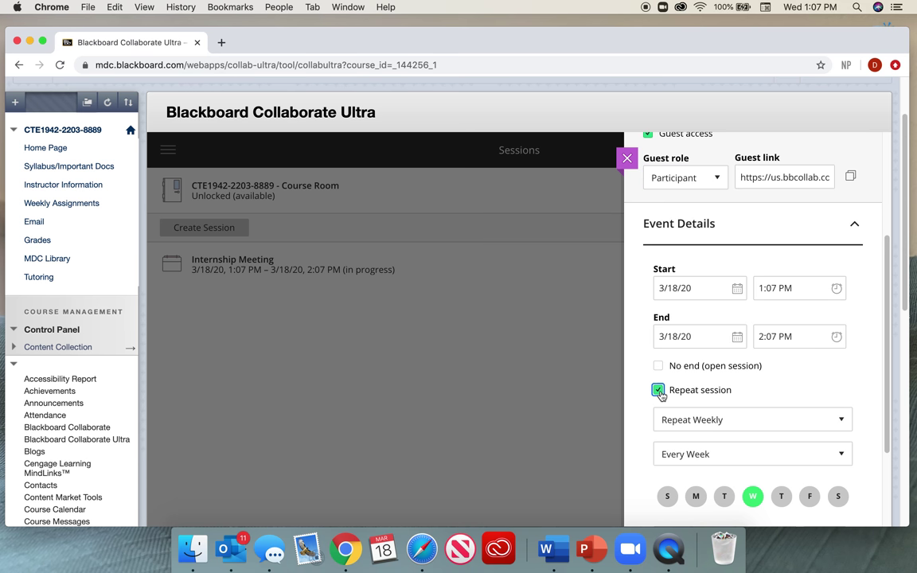
{"action": "scroll", "coordinate": [660, 396], "scroll_direction": "down", "scroll_amount": 3}
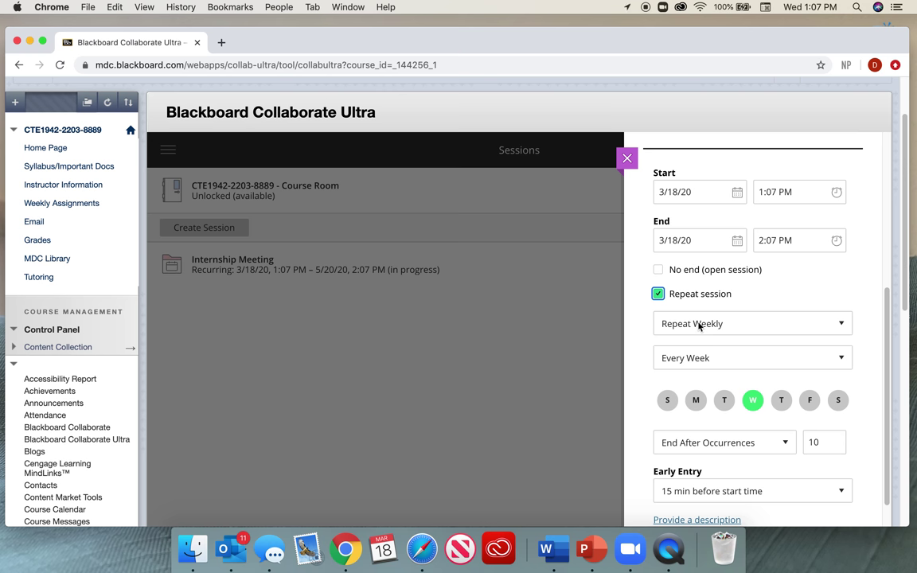
{"action": "scroll", "coordinate": [698, 324], "scroll_direction": "down", "scroll_amount": 3}
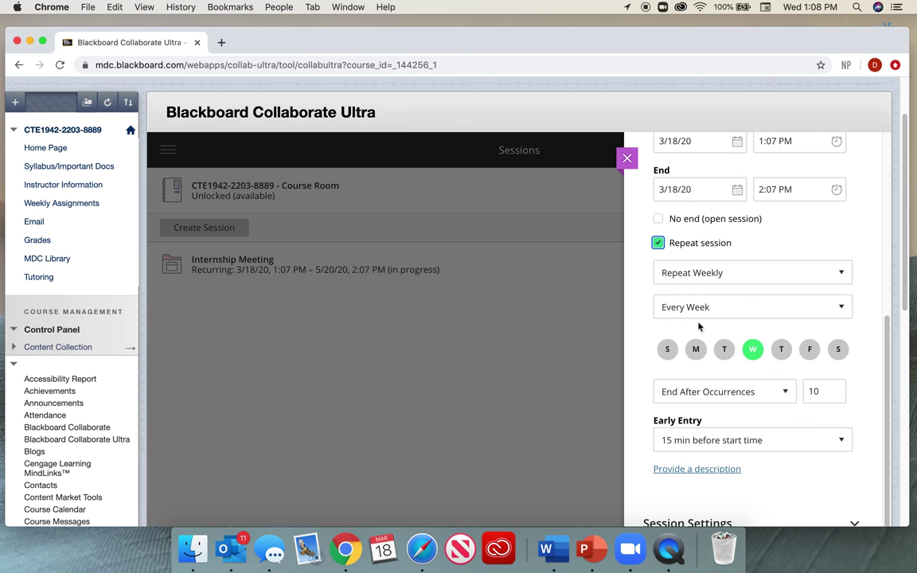
{"action": "double_click", "coordinate": [815, 397]}
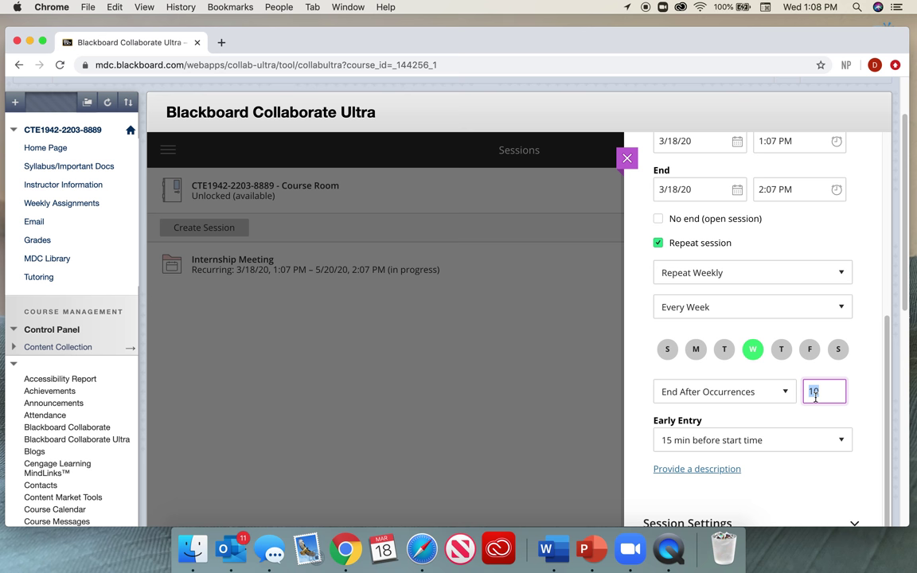
{"action": "type", "text": "6"}
Step: Save the Internship Meeting session with its event details
{"action": "scroll", "coordinate": [751, 412], "scroll_direction": "down", "scroll_amount": 1}
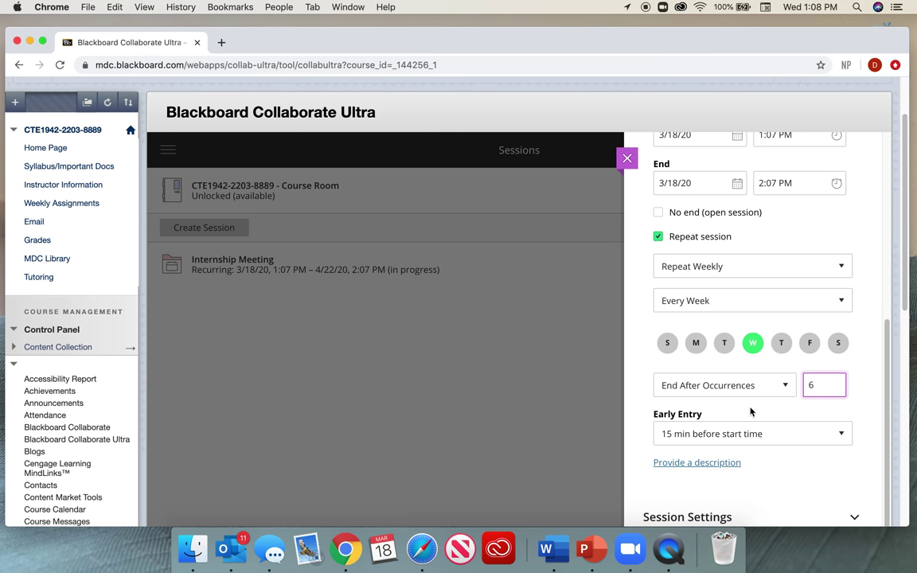
{"action": "scroll", "coordinate": [751, 412], "scroll_direction": "up", "scroll_amount": 2}
{"action": "scroll", "coordinate": [811, 416], "scroll_direction": "down", "scroll_amount": 5}
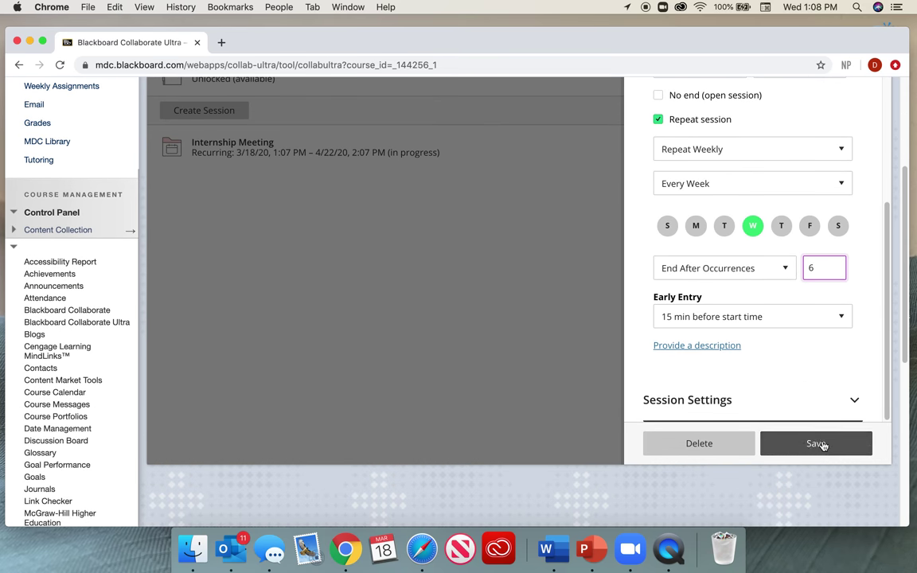
{"action": "left_click", "coordinate": [820, 444]}
Step: Expand the recurring Internship Meeting entry to list its individual weekly sessions
{"action": "scroll", "coordinate": [792, 439], "scroll_direction": "up", "scroll_amount": 3}
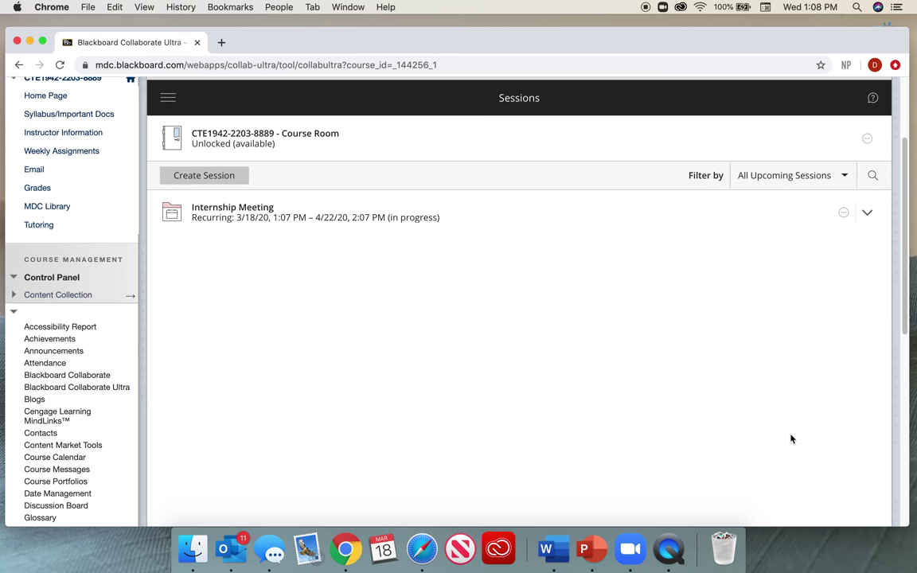
{"action": "scroll", "coordinate": [790, 438], "scroll_direction": "up", "scroll_amount": 1}
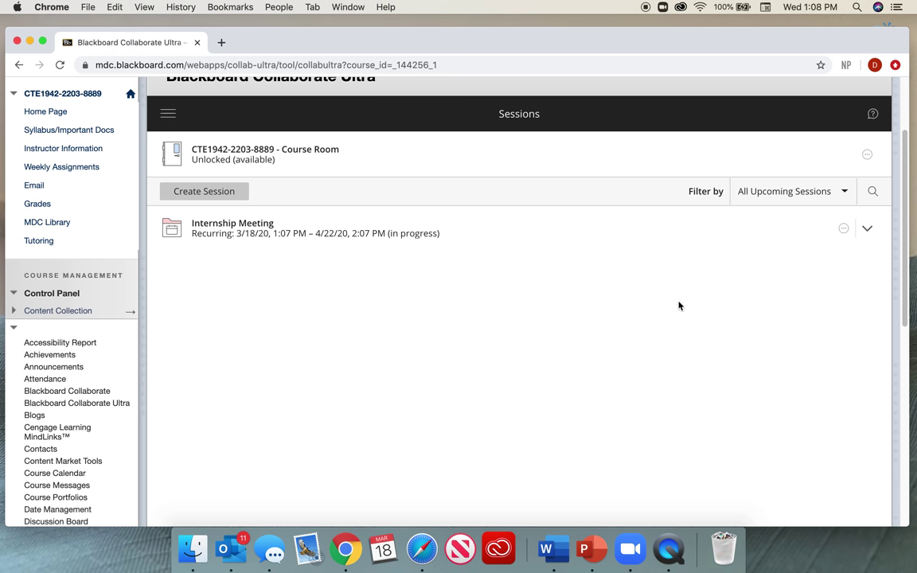
{"action": "left_click", "coordinate": [868, 231]}
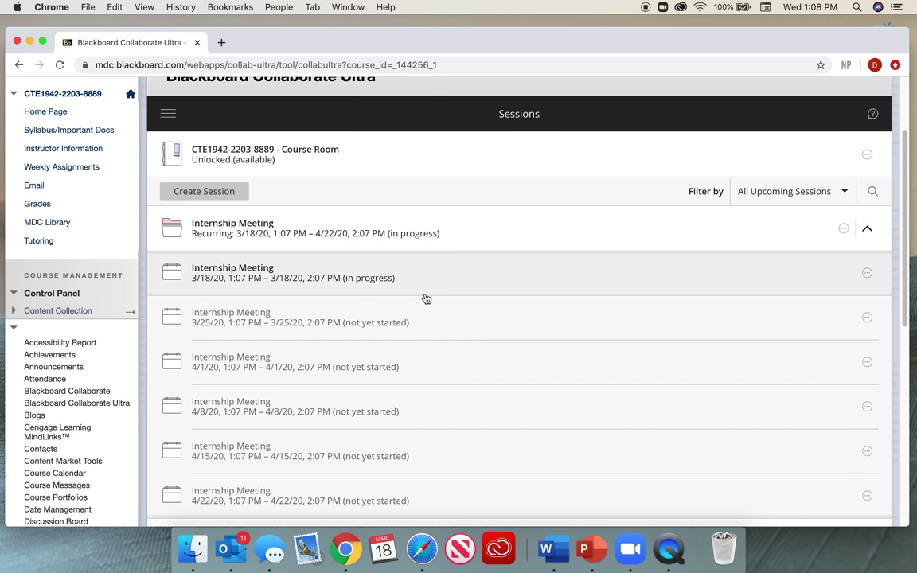
Step: Join the Internship Meeting session through the recurring entry's session options
{"action": "scroll", "coordinate": [448, 485], "scroll_direction": "down", "scroll_amount": 1}
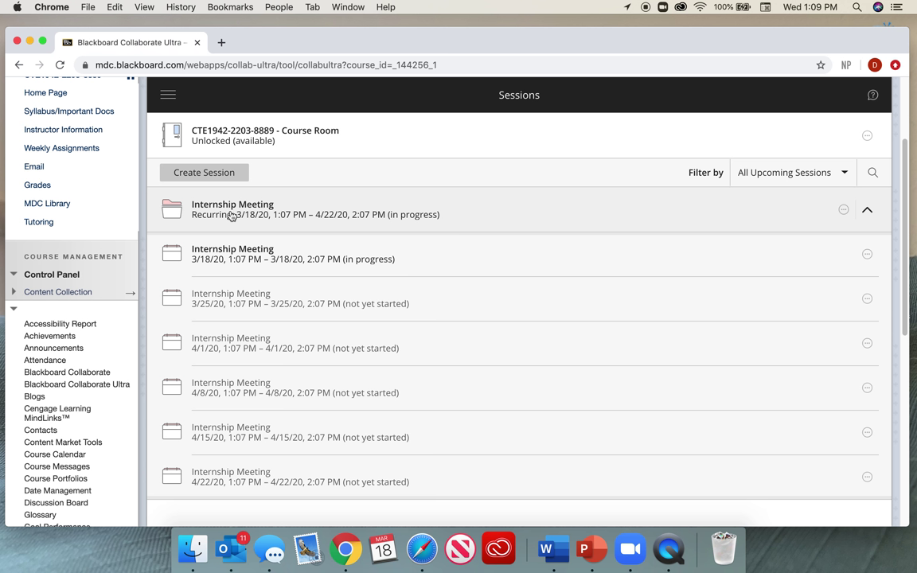
{"action": "left_click", "coordinate": [844, 211]}
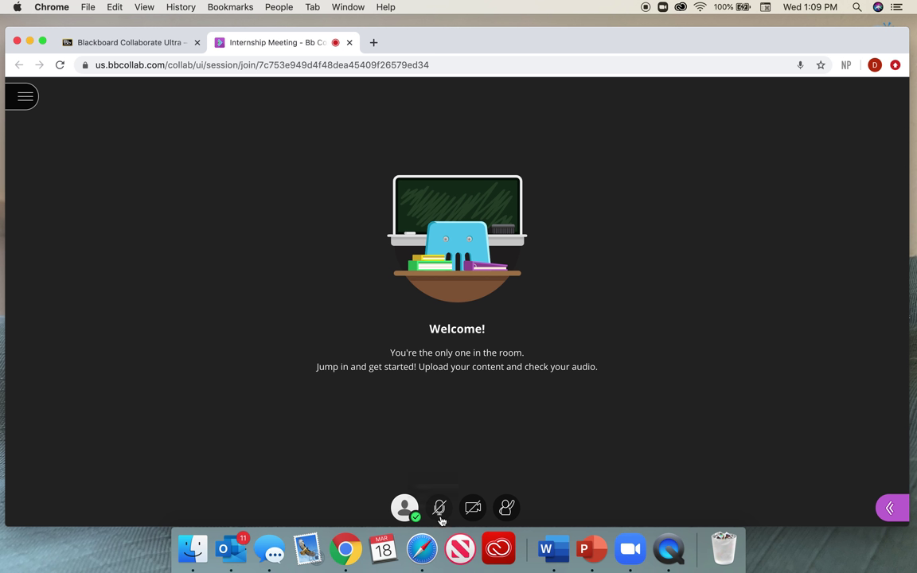
Step: Turn on the microphone and share the webcam video in the Internship Meeting session
{"action": "left_click", "coordinate": [446, 513]}
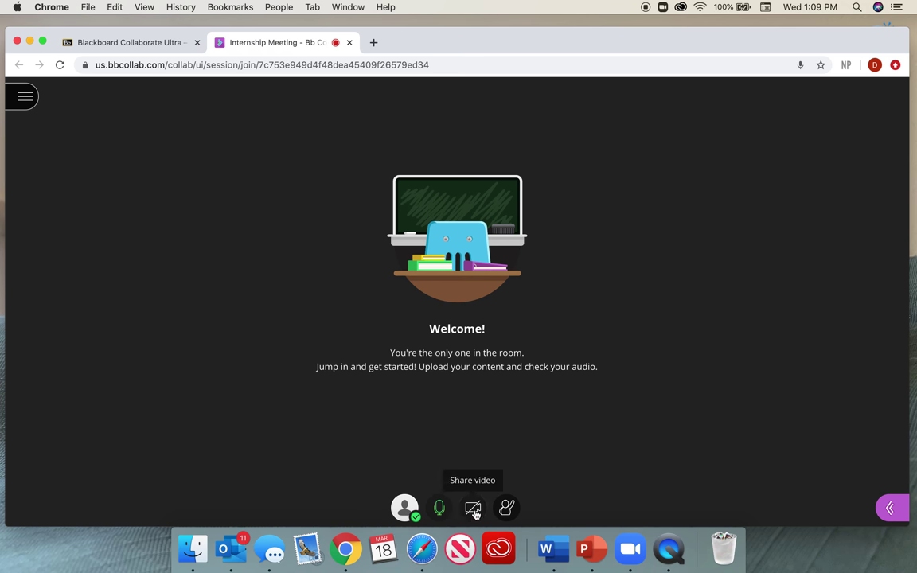
{"action": "left_click", "coordinate": [474, 514]}
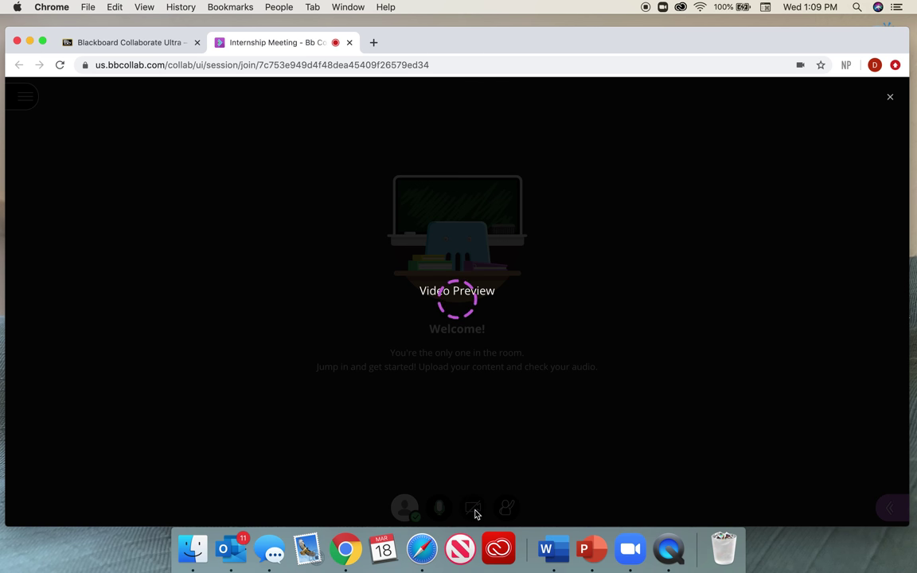
{"action": "left_click", "coordinate": [493, 407]}
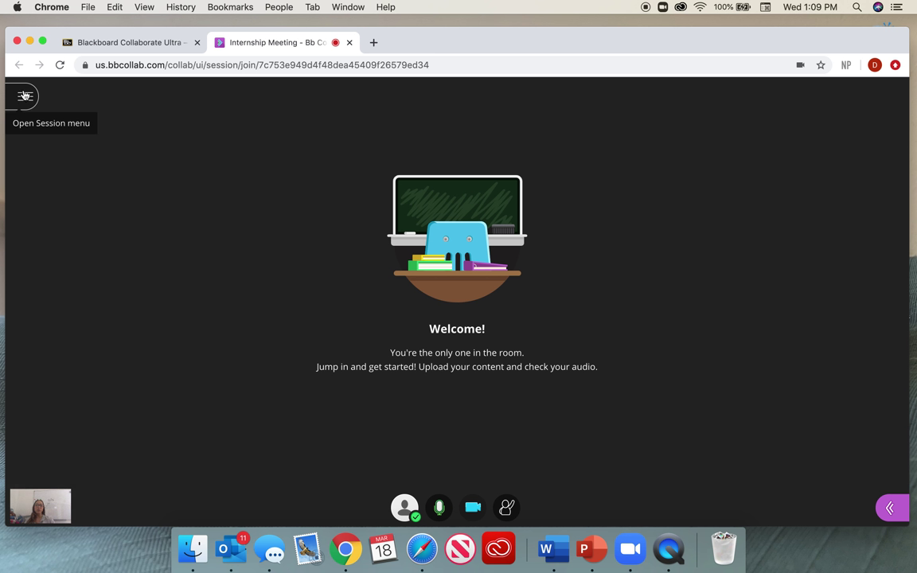
Step: Start recording the Internship Meeting session, and stop the recording after a short take
{"action": "left_click", "coordinate": [25, 96]}
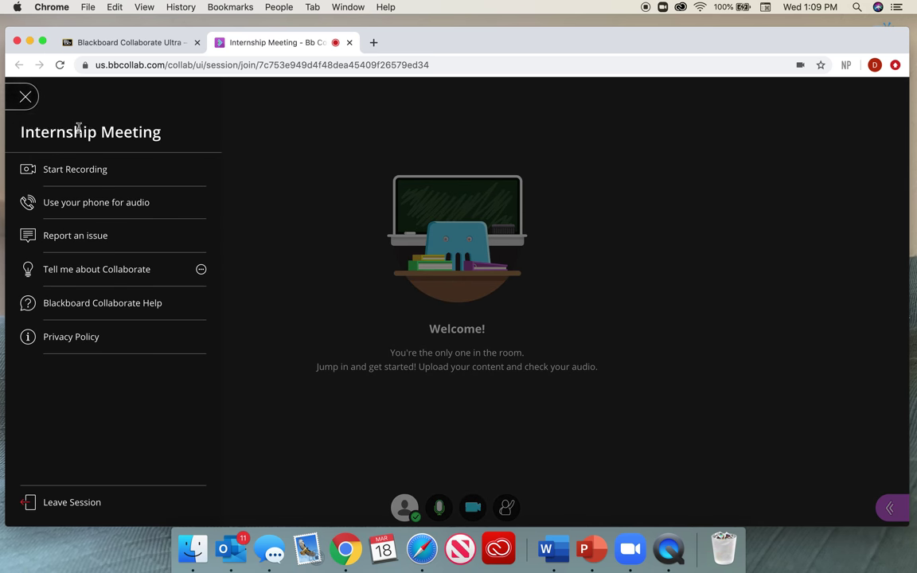
{"action": "left_click", "coordinate": [74, 170]}
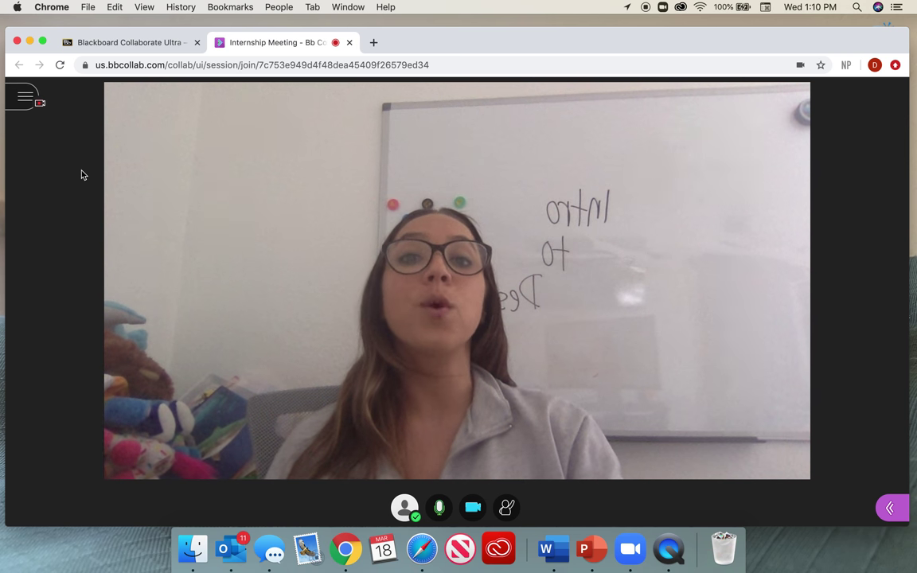
{"action": "left_click", "coordinate": [24, 101]}
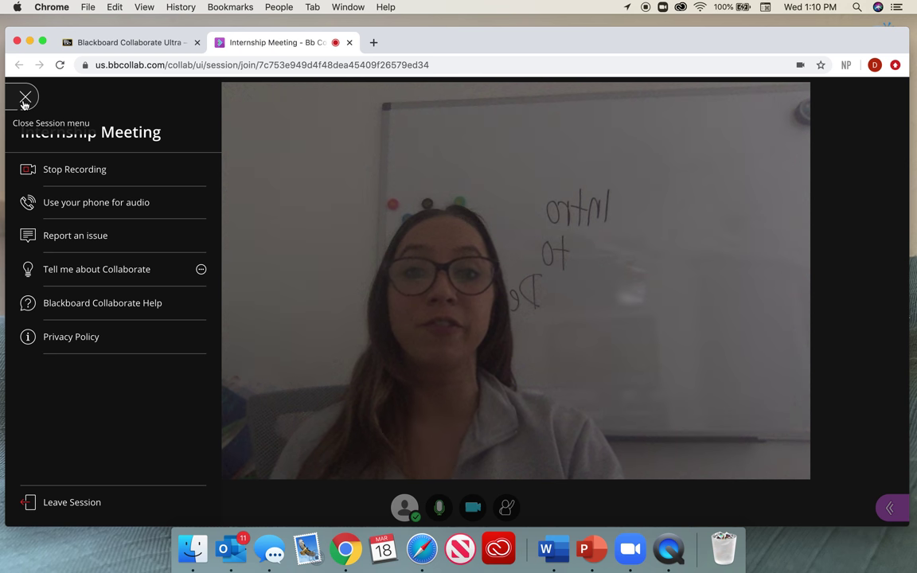
{"action": "left_click", "coordinate": [74, 170]}
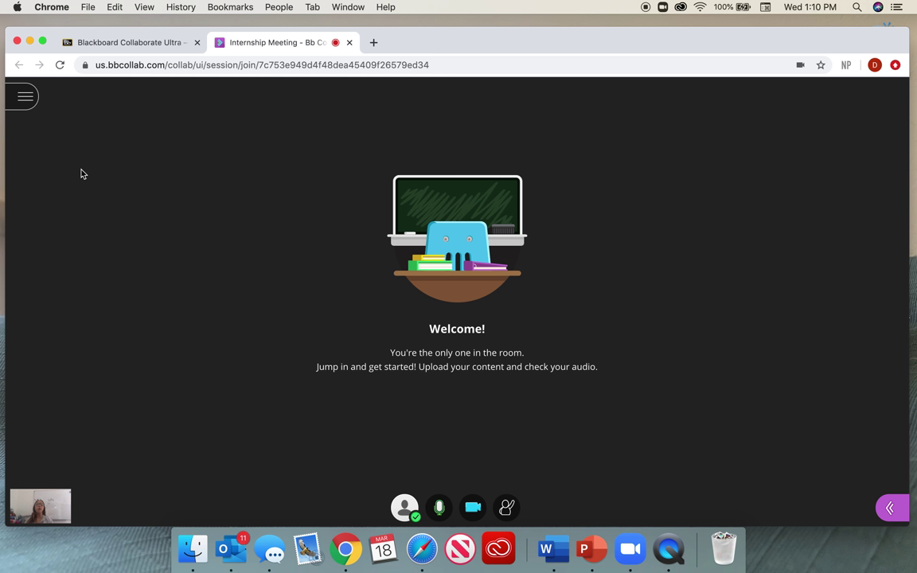
Step: Record the session a second time and stop that recording
{"action": "left_click", "coordinate": [23, 98]}
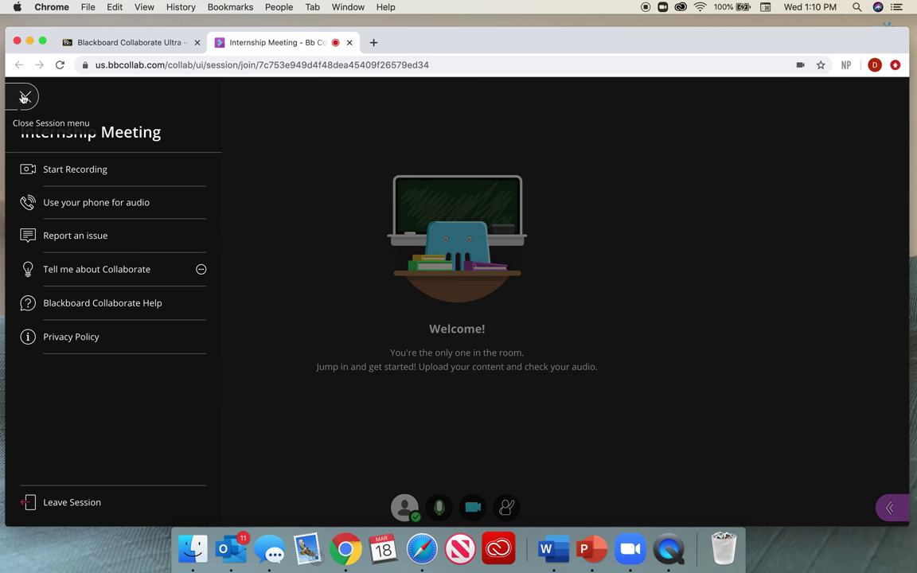
{"action": "left_click", "coordinate": [68, 175]}
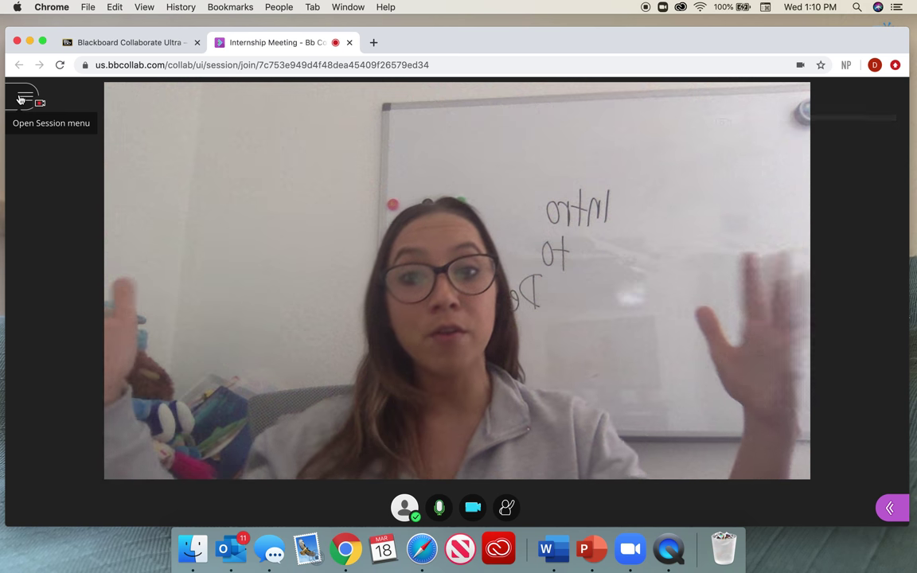
{"action": "left_click", "coordinate": [22, 98]}
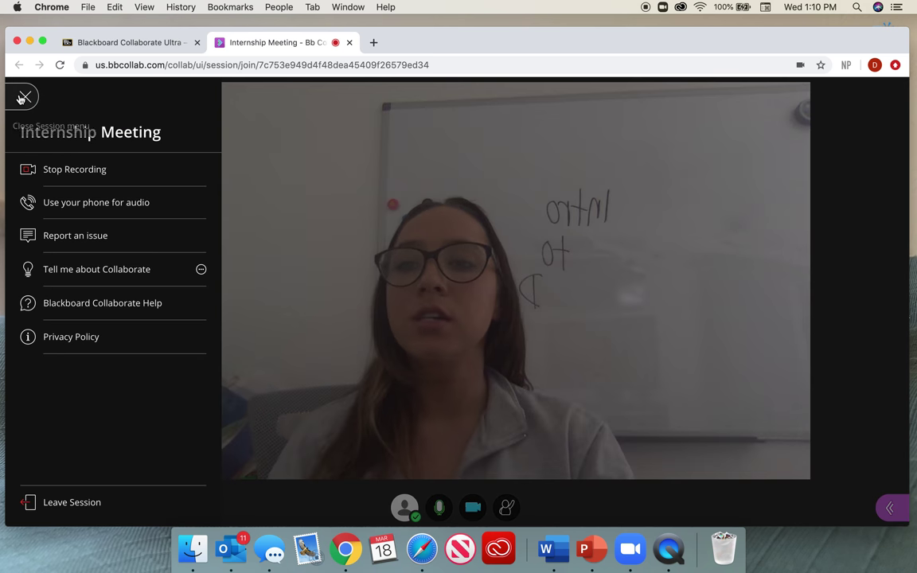
{"action": "left_click", "coordinate": [79, 175]}
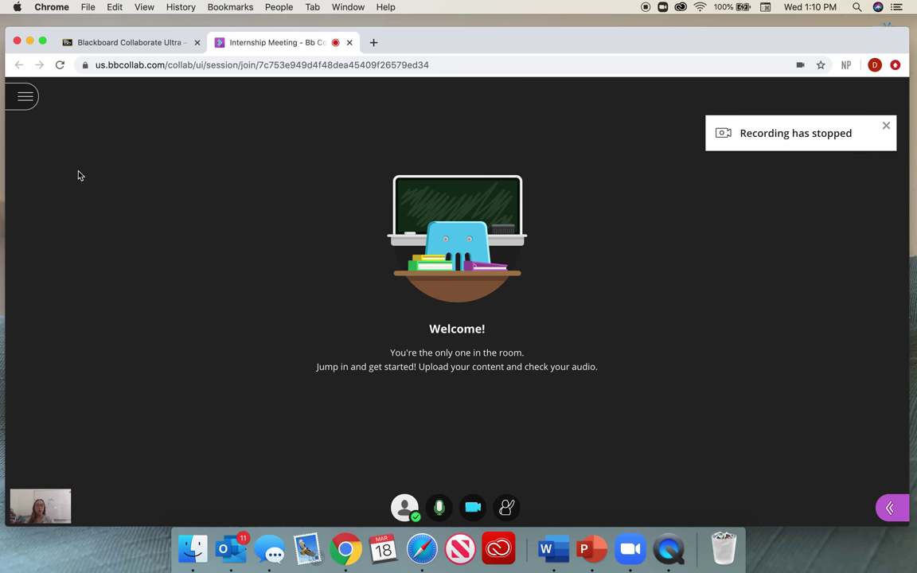
Step: Leave the session, submit an Excellent rating for audio and video, and close the session's browser tab
{"action": "left_click", "coordinate": [14, 102]}
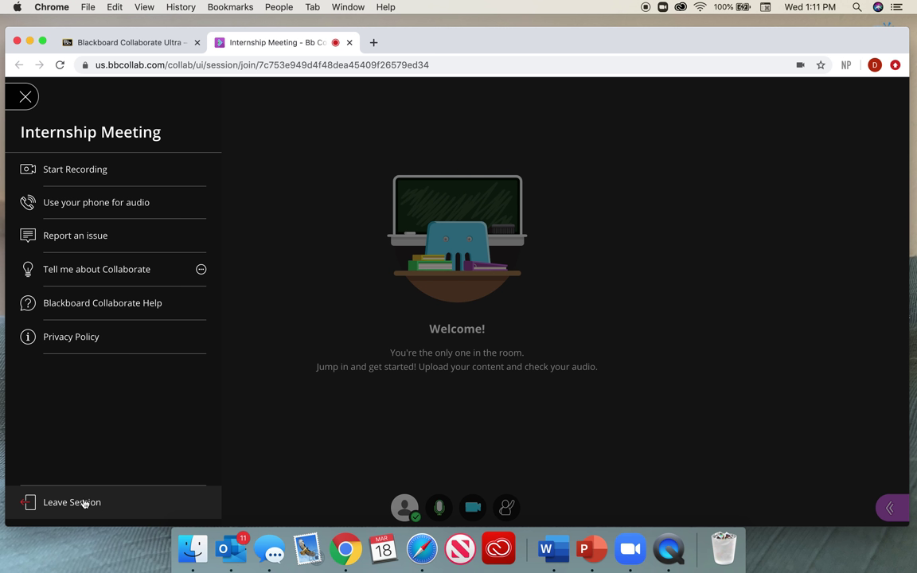
{"action": "left_click", "coordinate": [77, 502]}
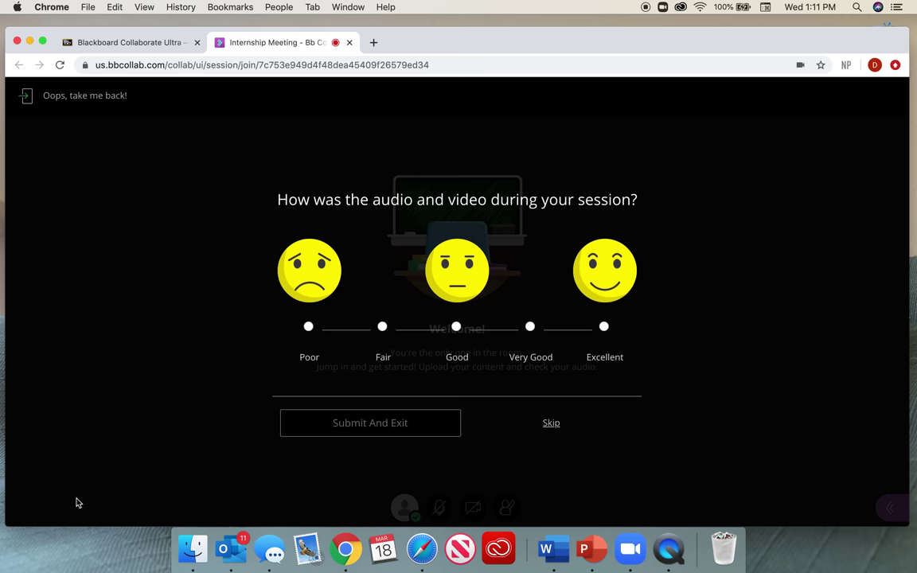
{"action": "left_click", "coordinate": [604, 327]}
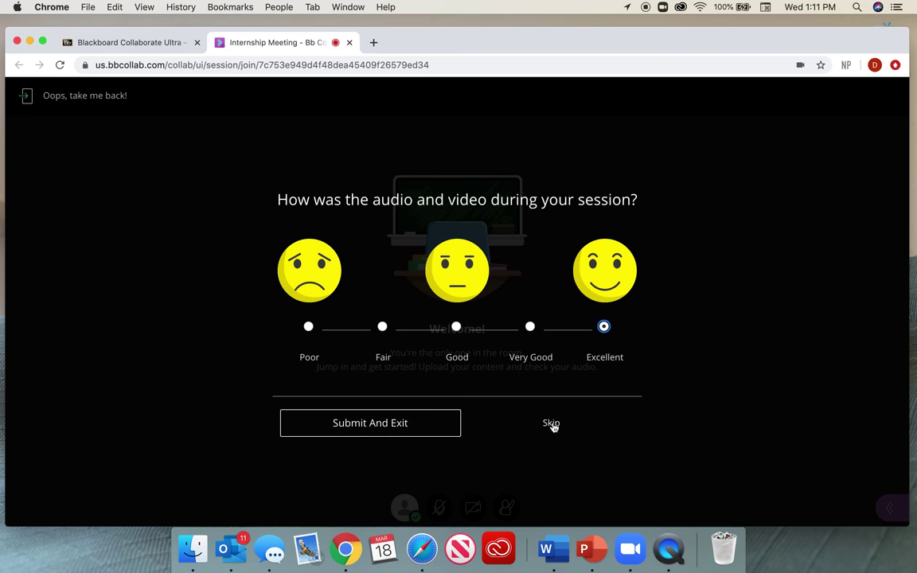
{"action": "left_click", "coordinate": [396, 433]}
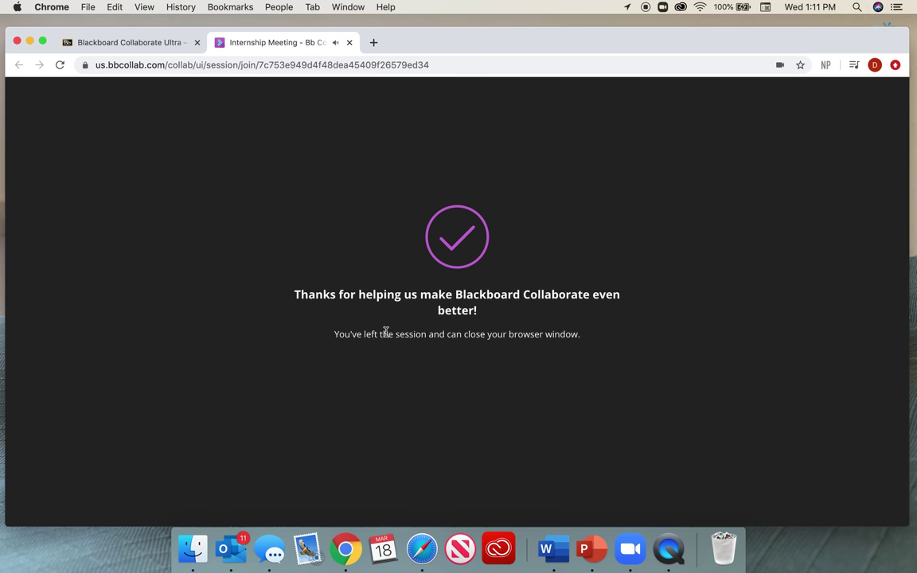
{"action": "left_click", "coordinate": [350, 43]}
Step: Open the course's Collaborate recordings list and check it for the session recordings
{"action": "scroll", "coordinate": [452, 197], "scroll_direction": "up", "scroll_amount": 1}
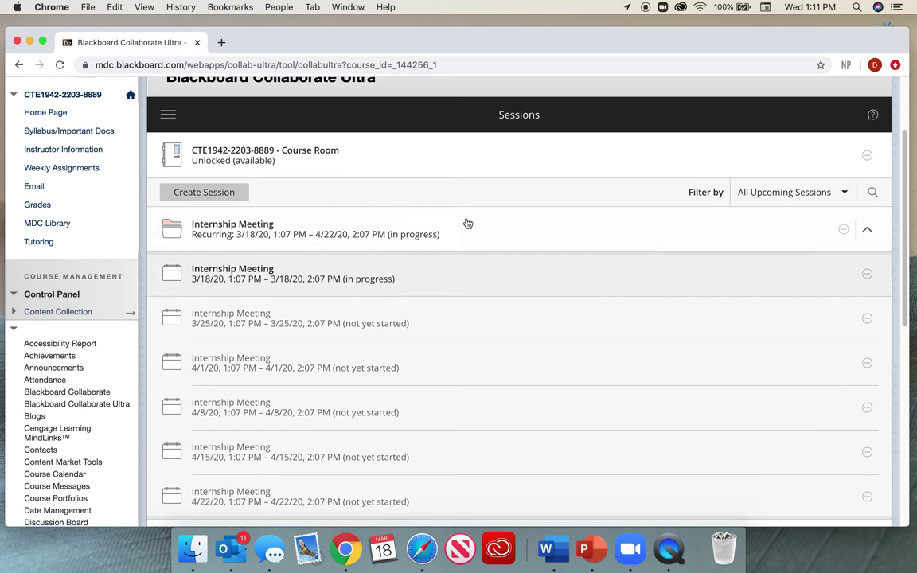
{"action": "scroll", "coordinate": [165, 114], "scroll_direction": "down", "scroll_amount": 1}
{"action": "left_click", "coordinate": [165, 110]}
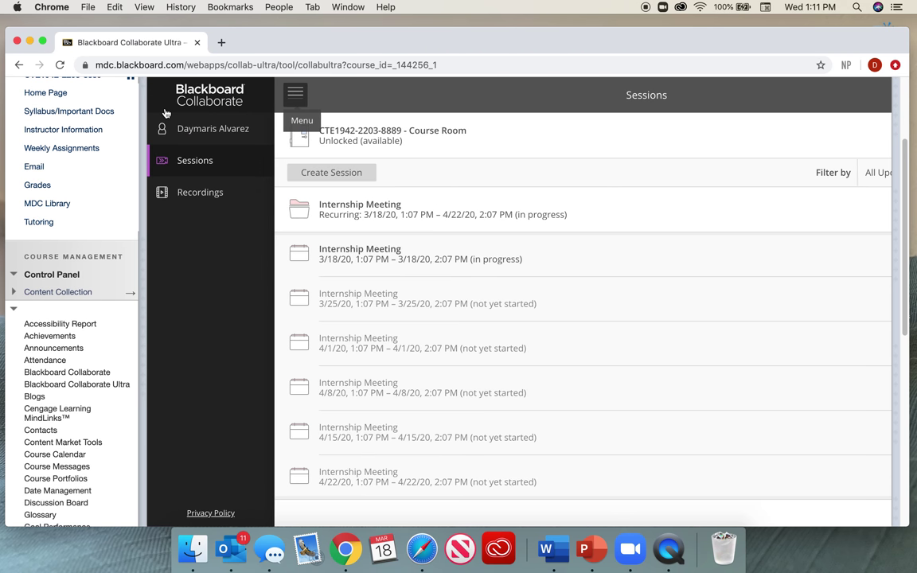
{"action": "left_click", "coordinate": [181, 197]}
{"action": "scroll", "coordinate": [182, 202], "scroll_direction": "up", "scroll_amount": 3}
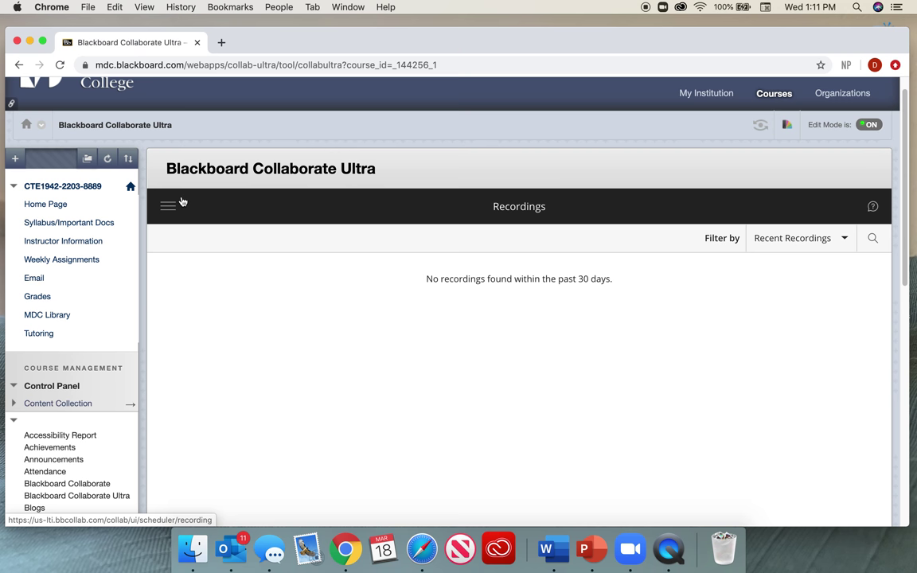
{"action": "scroll", "coordinate": [182, 201], "scroll_direction": "down", "scroll_amount": 4}
{"action": "scroll", "coordinate": [222, 212], "scroll_direction": "up", "scroll_amount": 1}
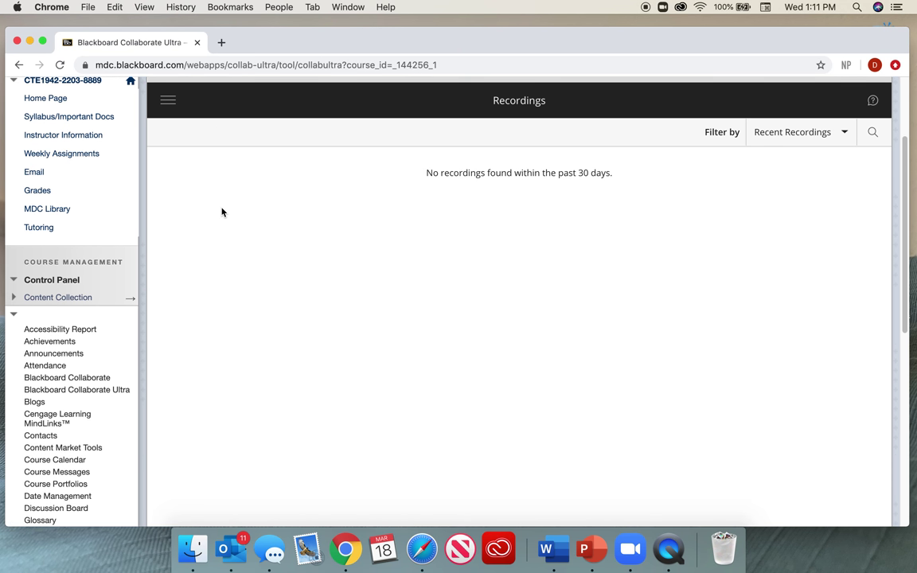
{"action": "scroll", "coordinate": [222, 212], "scroll_direction": "up", "scroll_amount": 1}
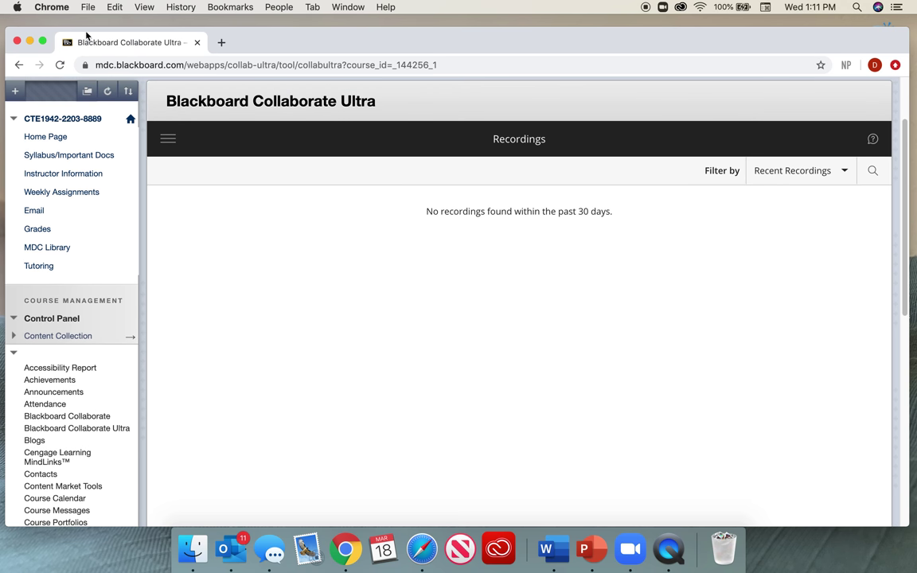
Step: Add a tool link named Online Meetings to the course menu, of type Blackboard Collaborate Ultra and available to users
{"action": "left_click", "coordinate": [15, 91]}
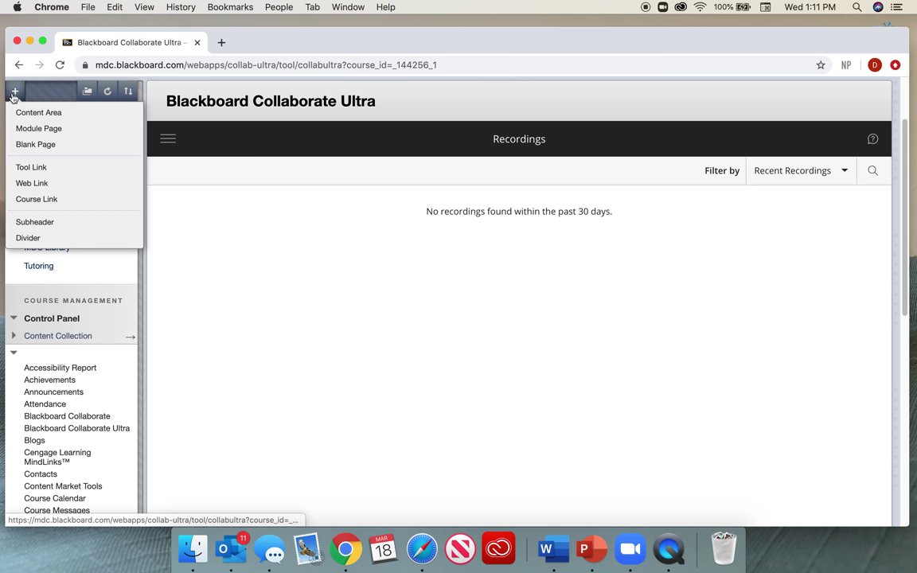
{"action": "scroll", "coordinate": [13, 97], "scroll_direction": "up", "scroll_amount": 1}
{"action": "left_click", "coordinate": [11, 97]}
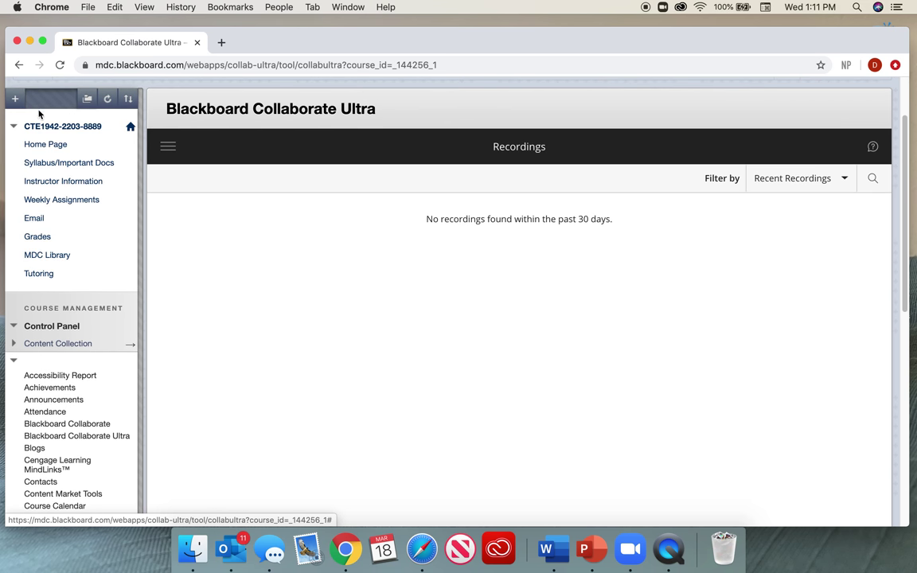
{"action": "left_click", "coordinate": [13, 97]}
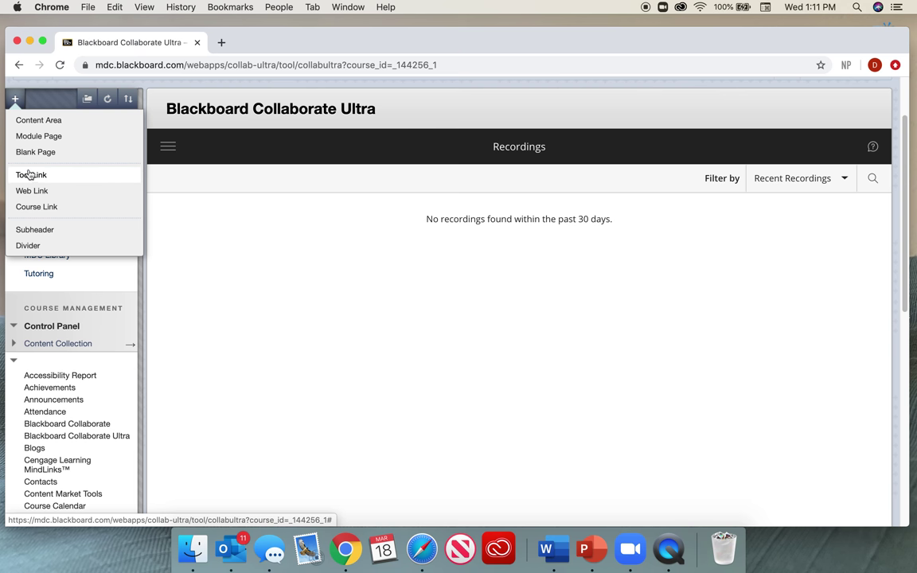
{"action": "left_click", "coordinate": [30, 175]}
{"action": "type", "text": "Onl"}
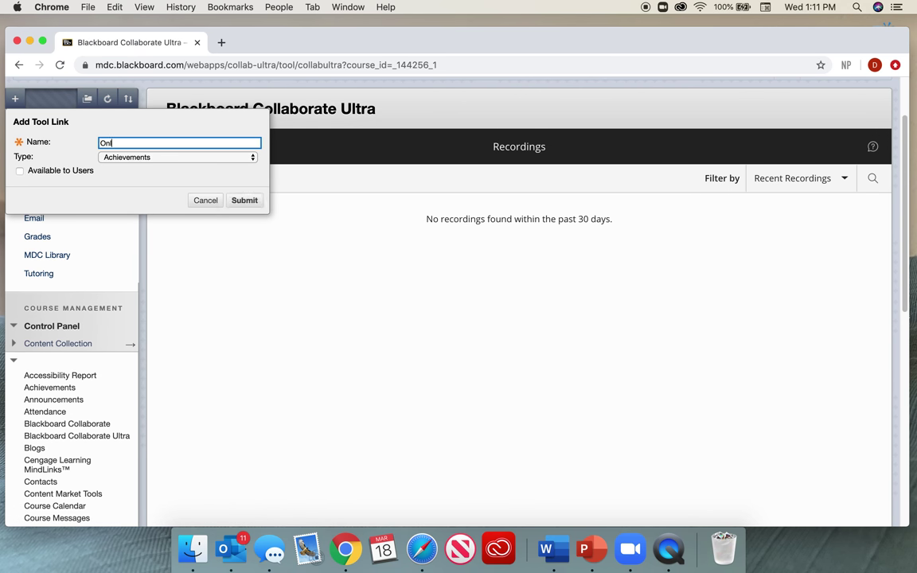
{"action": "type", "text": "ine Meetings"}
{"action": "left_click", "coordinate": [163, 158]}
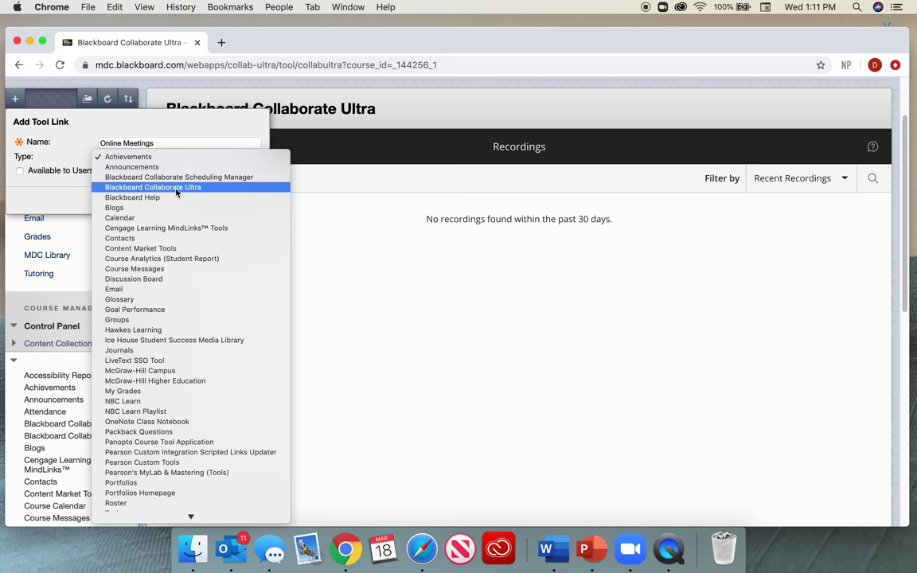
{"action": "left_click", "coordinate": [177, 188]}
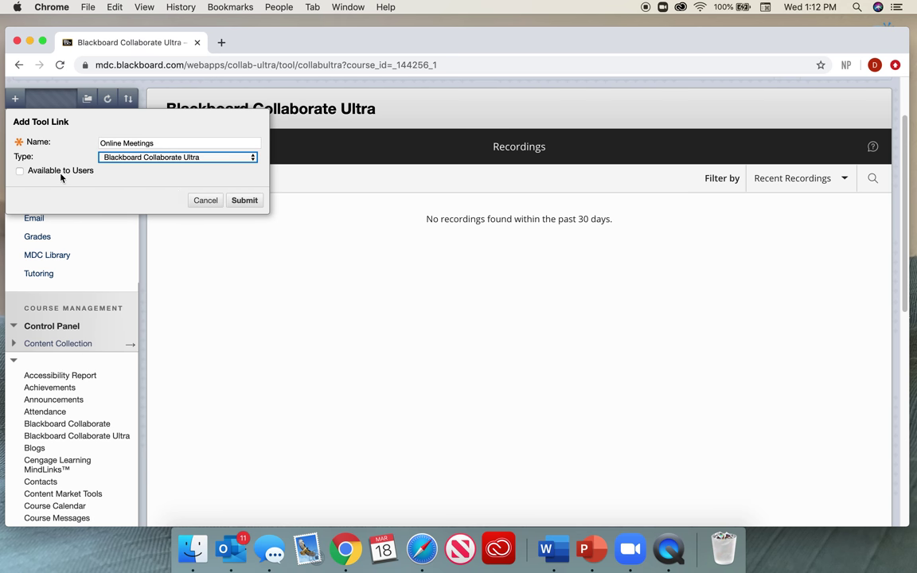
{"action": "left_click", "coordinate": [19, 171]}
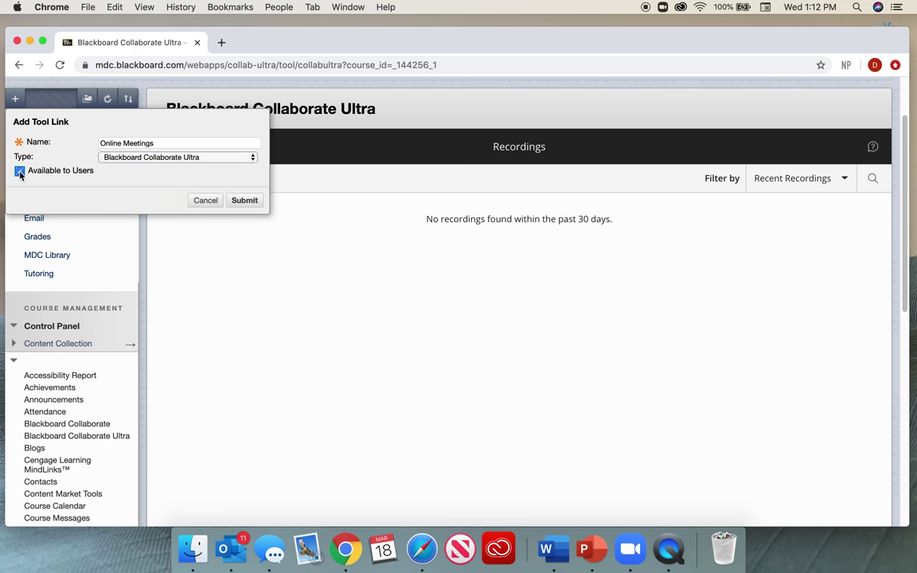
{"action": "left_click", "coordinate": [245, 200]}
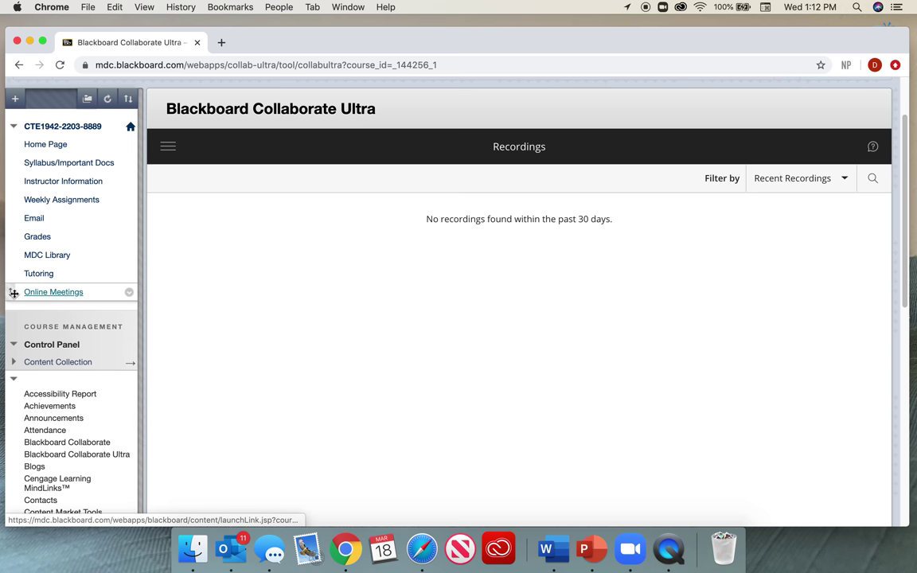
Step: Move the Online Meetings link directly below Syllabus/Important Docs in the course menu and open it
{"action": "left_click_drag", "start_coordinate": [14, 293], "coordinate": [17, 180]}
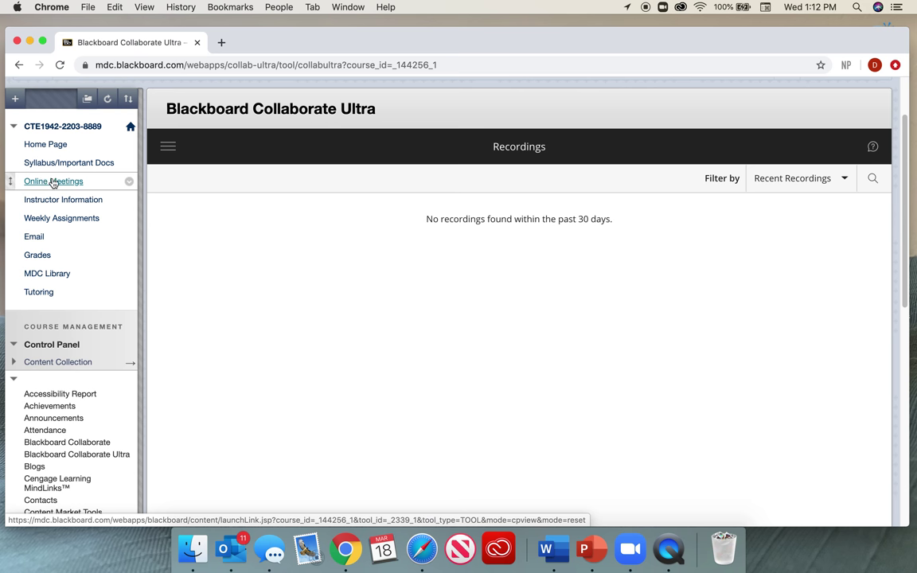
{"action": "left_click", "coordinate": [47, 181]}
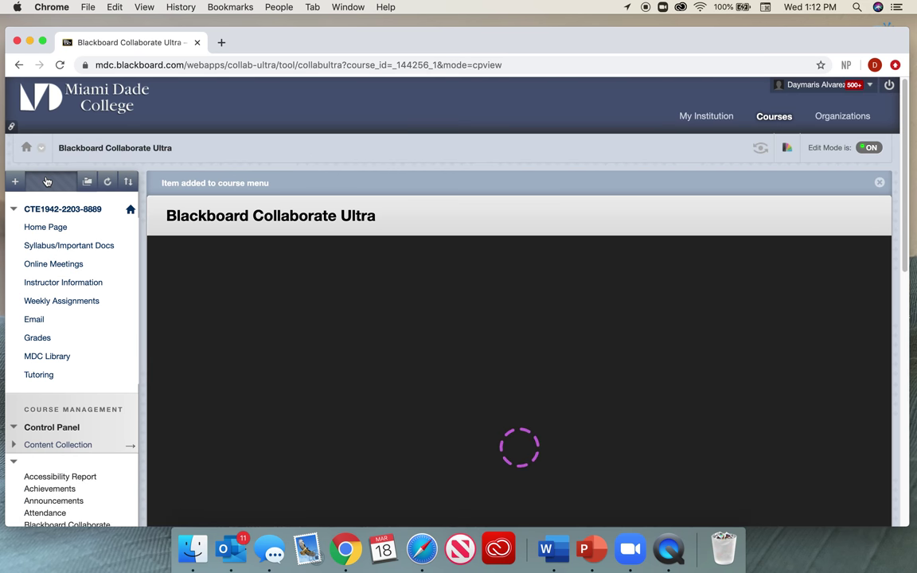
{"action": "scroll", "coordinate": [386, 232], "scroll_direction": "down", "scroll_amount": 2}
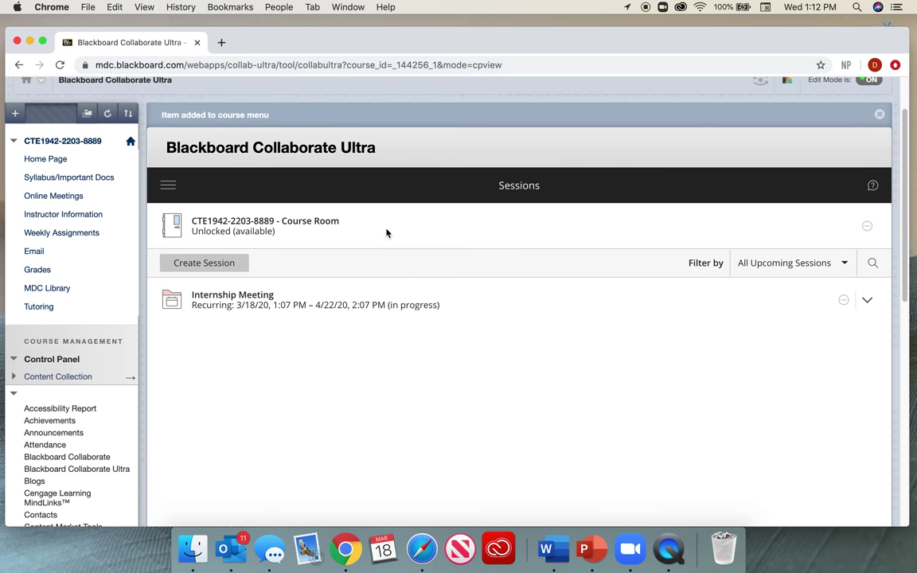
{"action": "scroll", "coordinate": [387, 231], "scroll_direction": "down", "scroll_amount": 1}
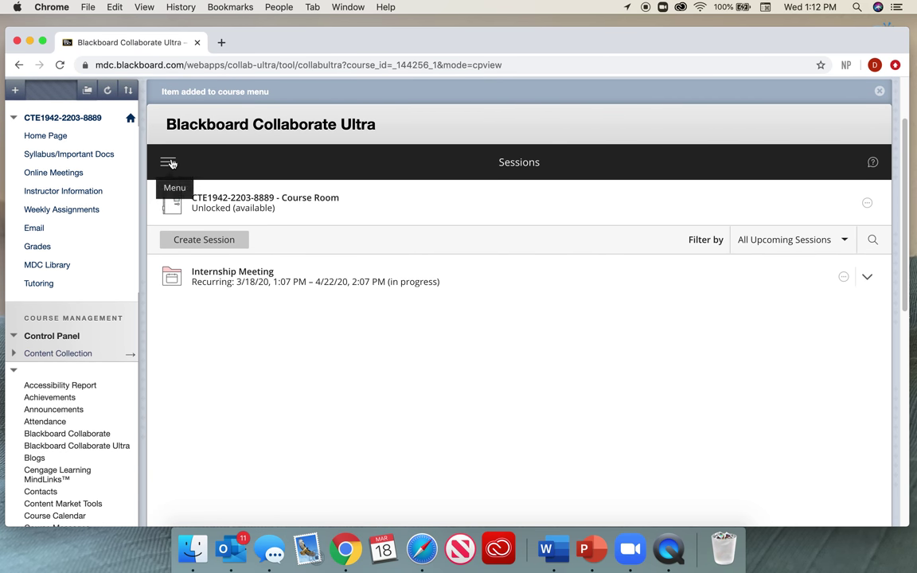
Step: Open the recordings list from the Online Meetings page and examine the Internship Meeting recording entry
{"action": "left_click", "coordinate": [170, 162]}
{"action": "left_click", "coordinate": [202, 197]}
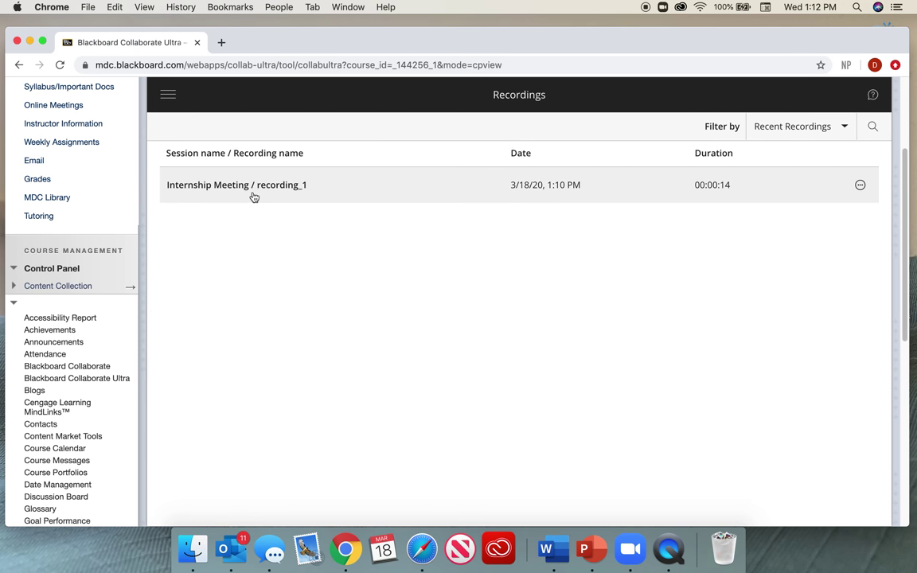
{"action": "scroll", "coordinate": [255, 197], "scroll_direction": "down", "scroll_amount": 1}
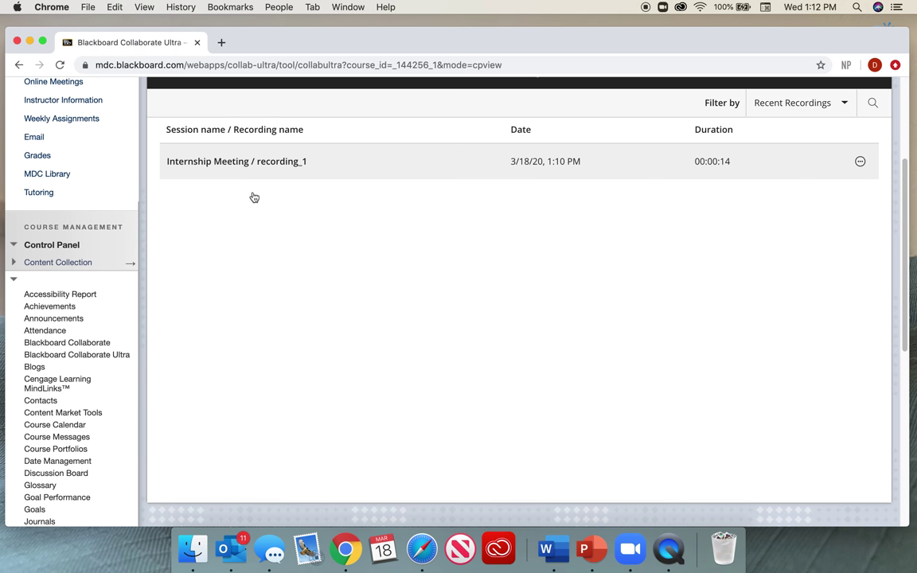
{"action": "scroll", "coordinate": [254, 196], "scroll_direction": "up", "scroll_amount": 1}
{"action": "scroll", "coordinate": [254, 197], "scroll_direction": "up", "scroll_amount": 4}
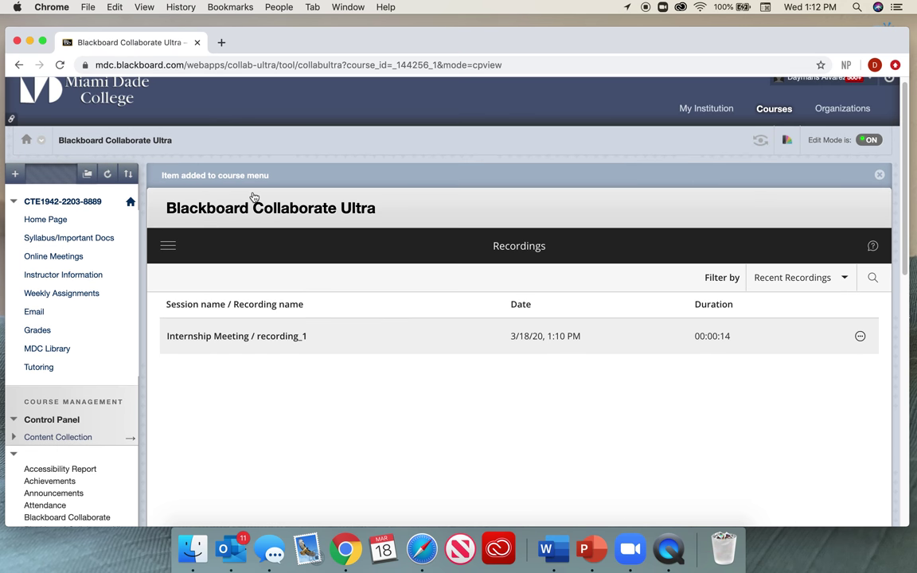
{"action": "scroll", "coordinate": [254, 197], "scroll_direction": "down", "scroll_amount": 6}
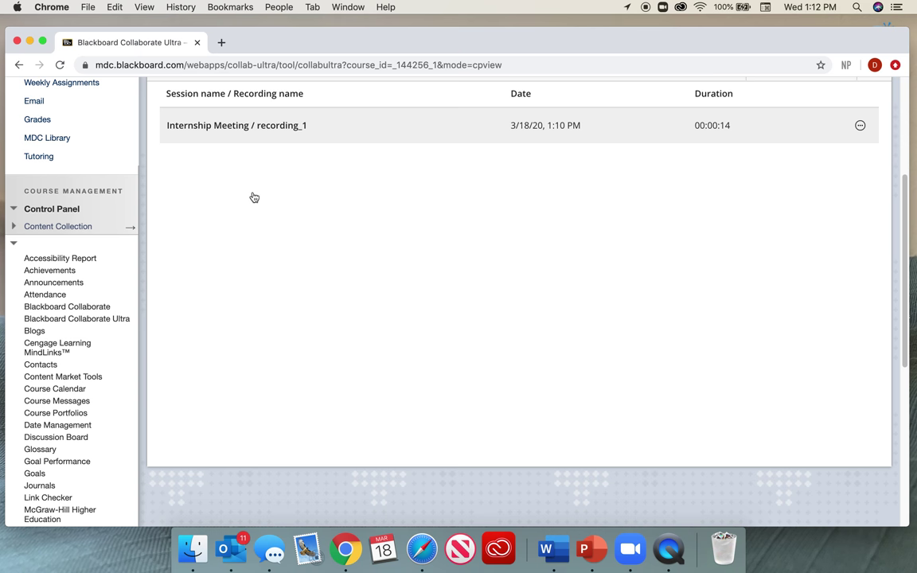
{"action": "scroll", "coordinate": [254, 198], "scroll_direction": "up", "scroll_amount": 5}
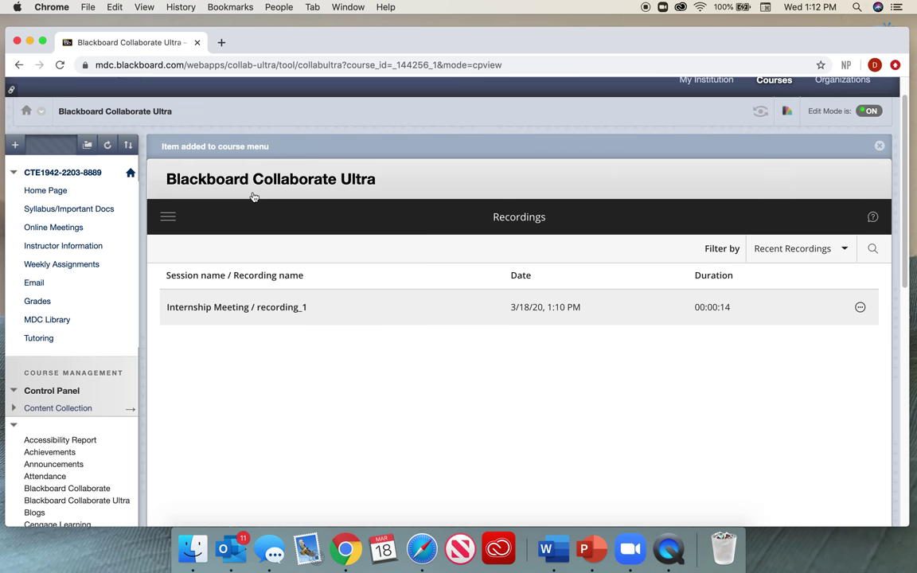